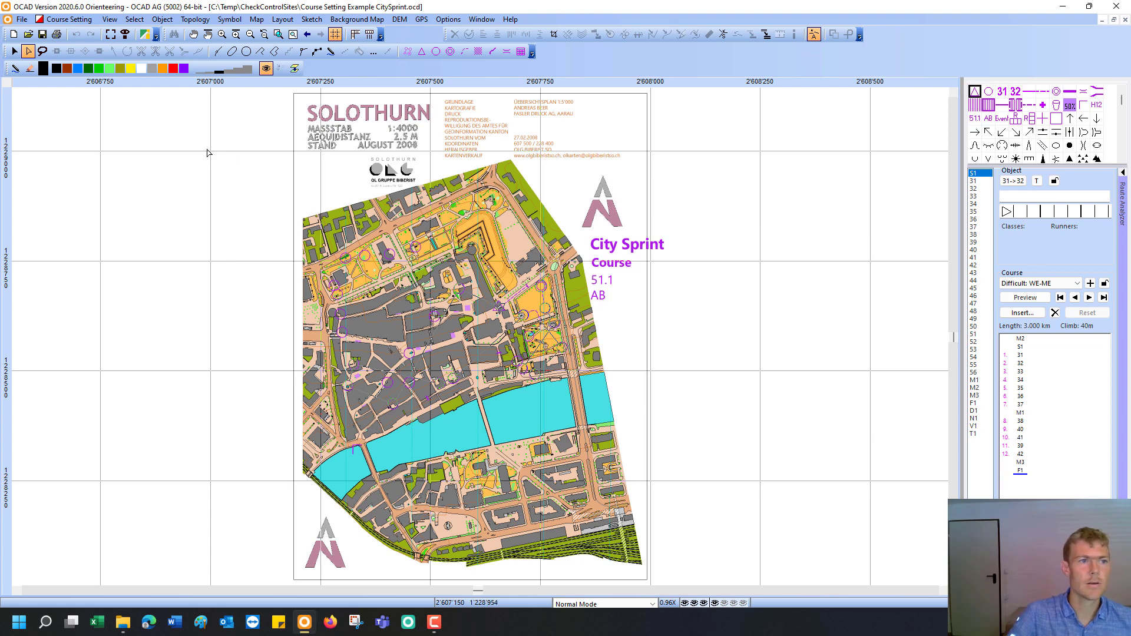
- Preview the WE ME course so its controls, legs and description sheet appear
click(22, 20)
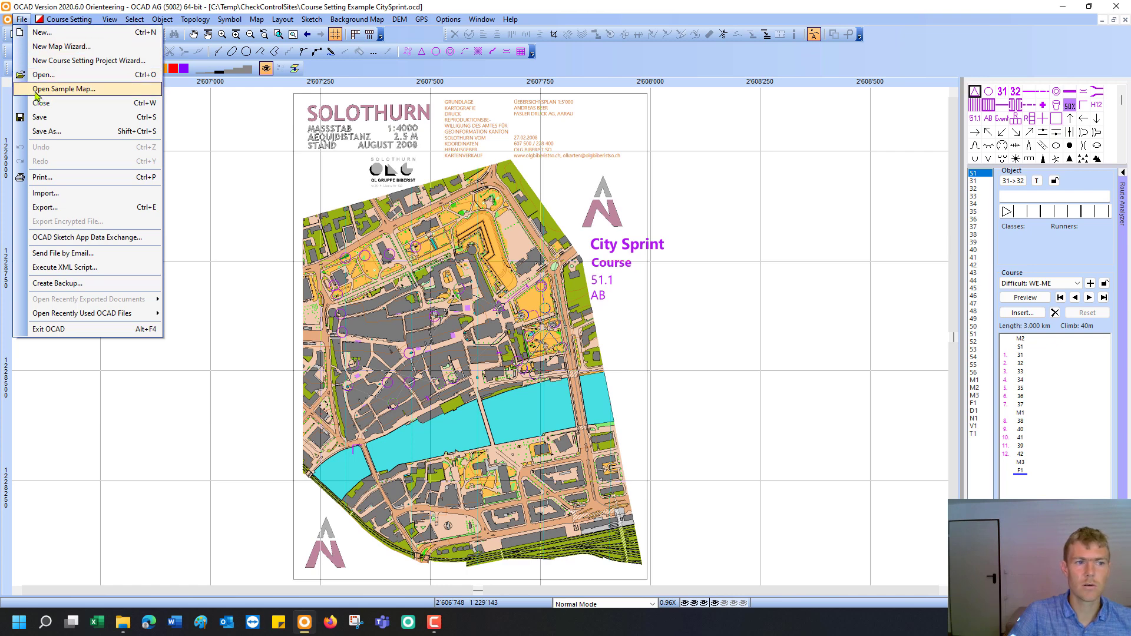
click(759, 210)
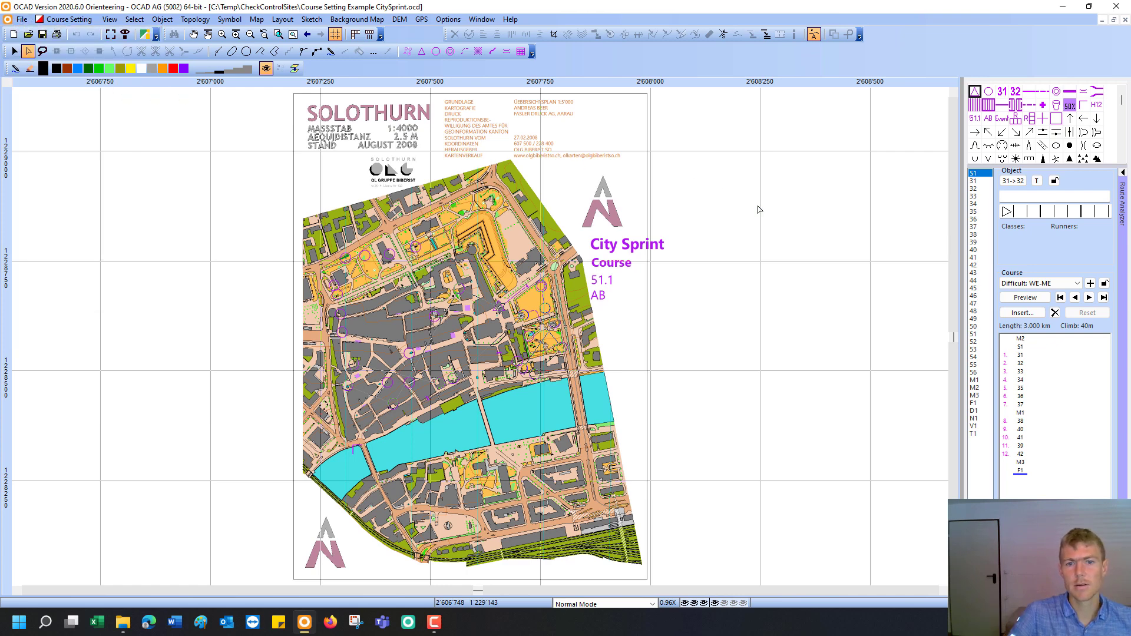
click(1020, 298)
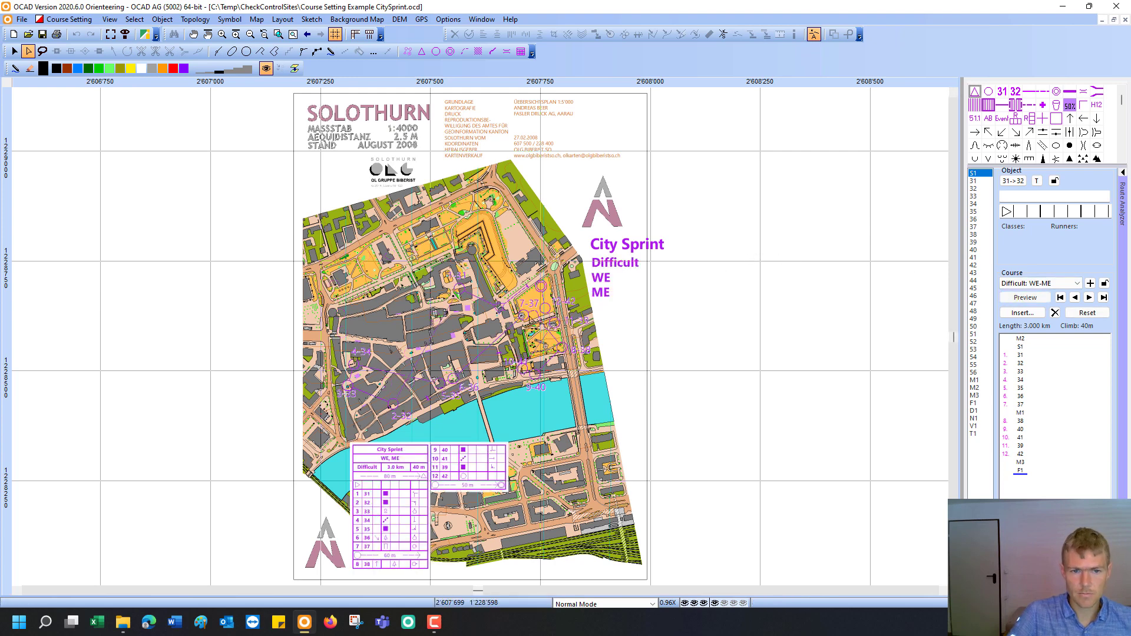
- Zoom in on the area around control 1-31
click(222, 35)
drag(389, 226, 509, 339)
scroll(510, 339, down, 1)
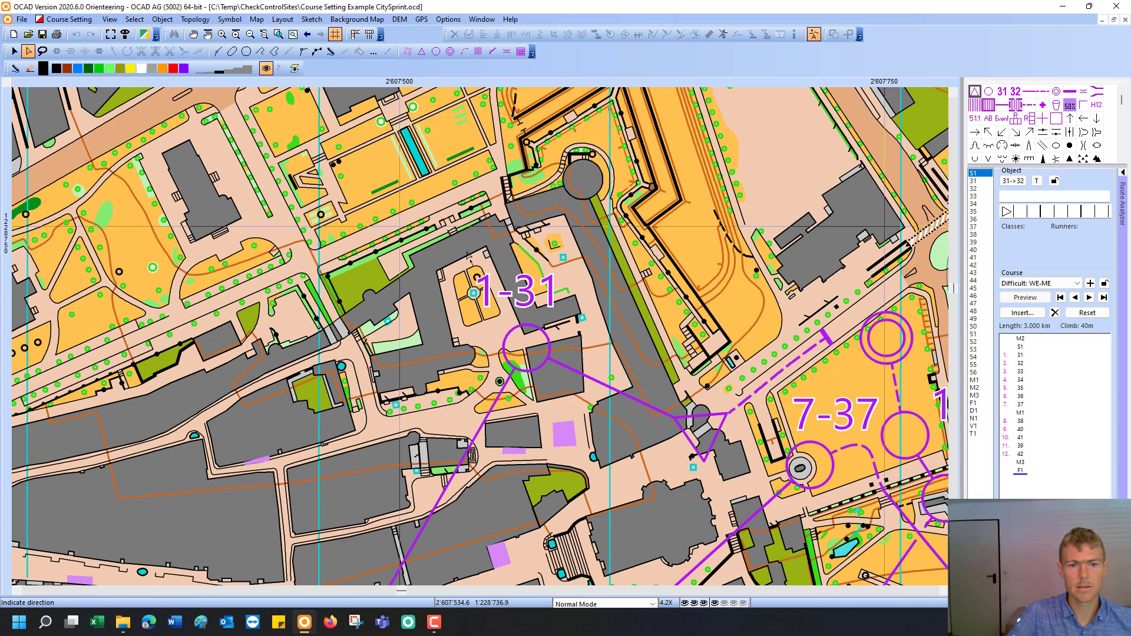
- Walk twice toward the church spire in Street View, then un-maximize Firefox beside the course map
drag(506, 312, 516, 338)
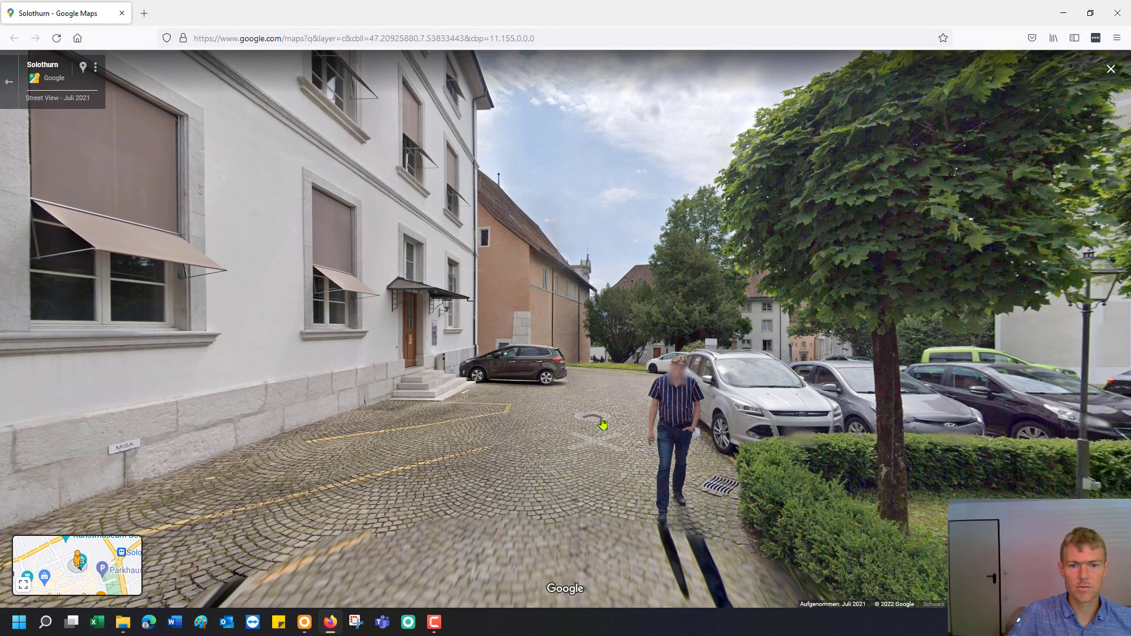
click(615, 424)
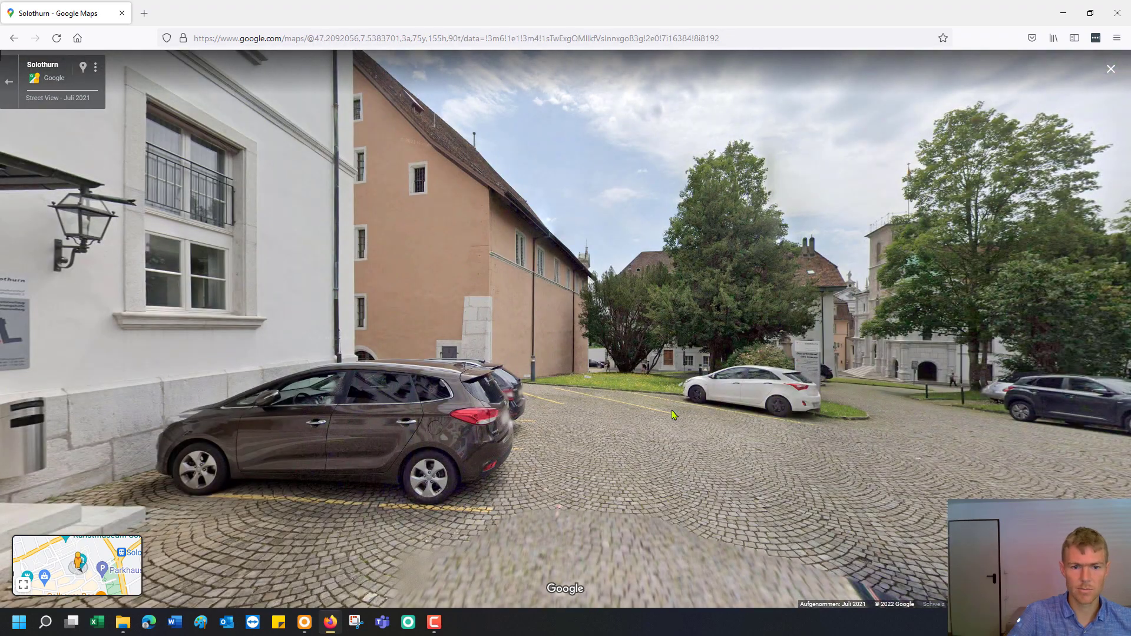
click(613, 423)
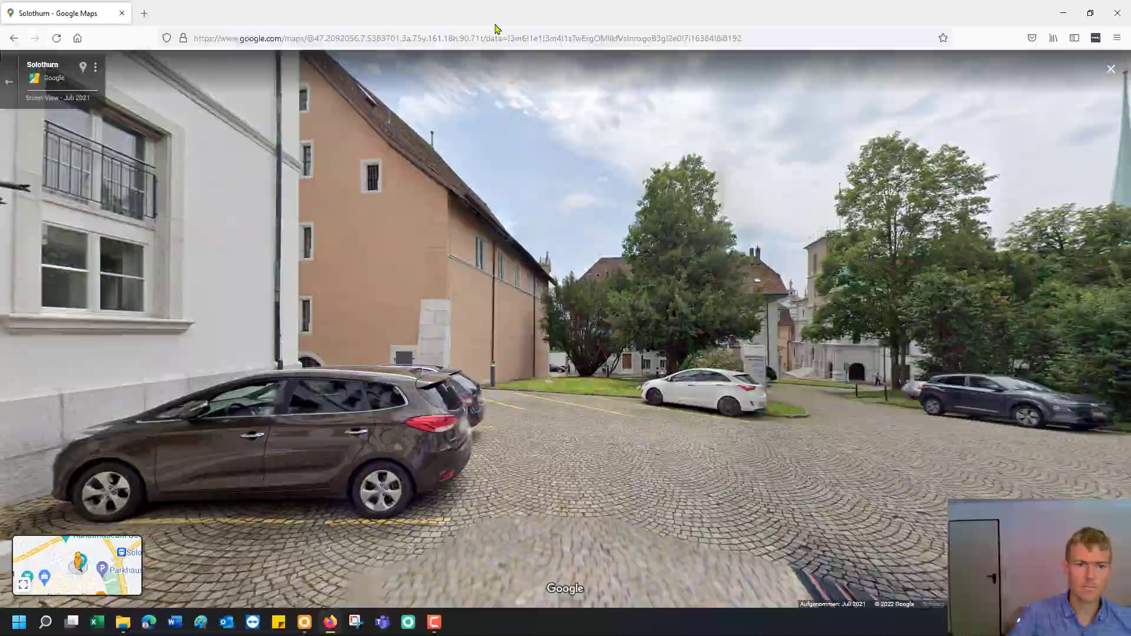
drag(443, 13, 871, 84)
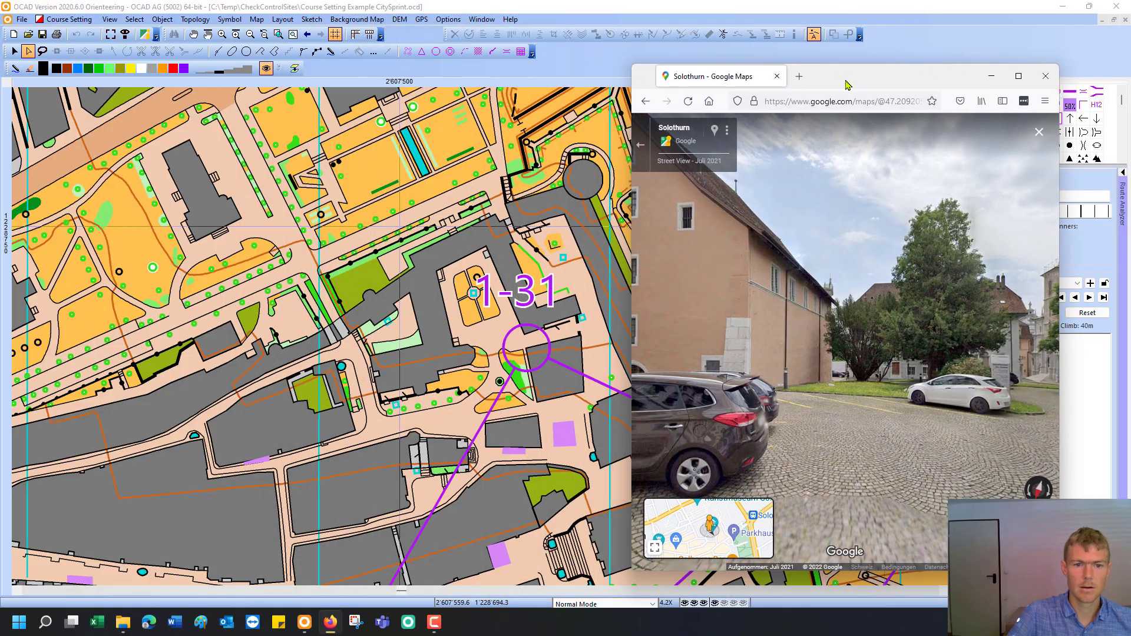
- Scroll to the river, view a control there in Street View along Löwengasse, then return to OCAD
click(530, 356)
scroll(531, 356, down, 10)
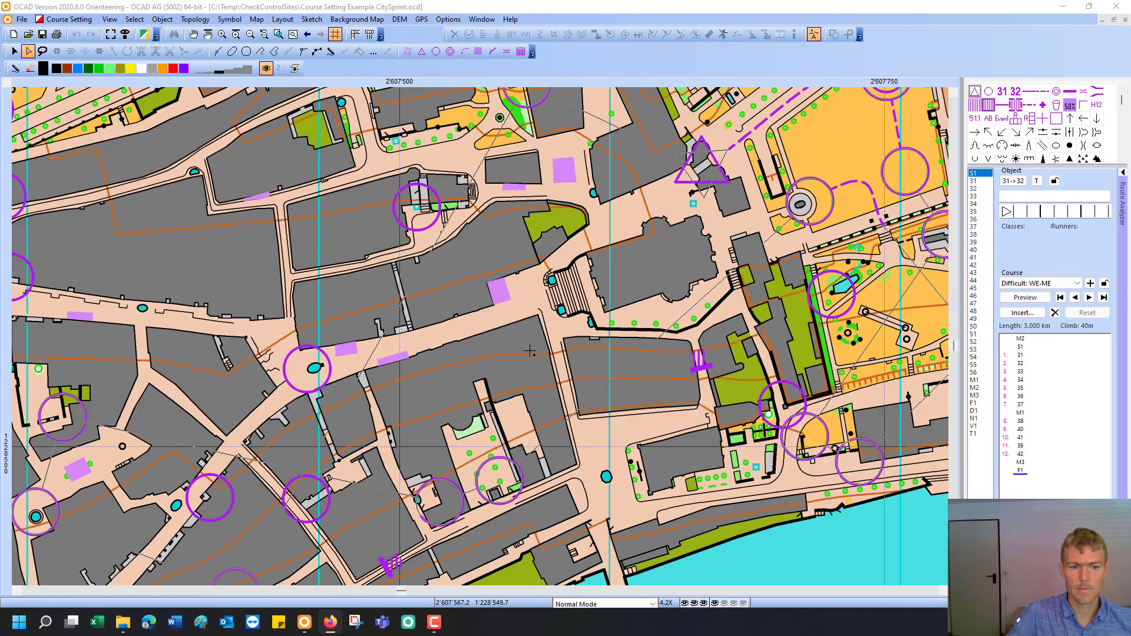
scroll(531, 356, down, 4)
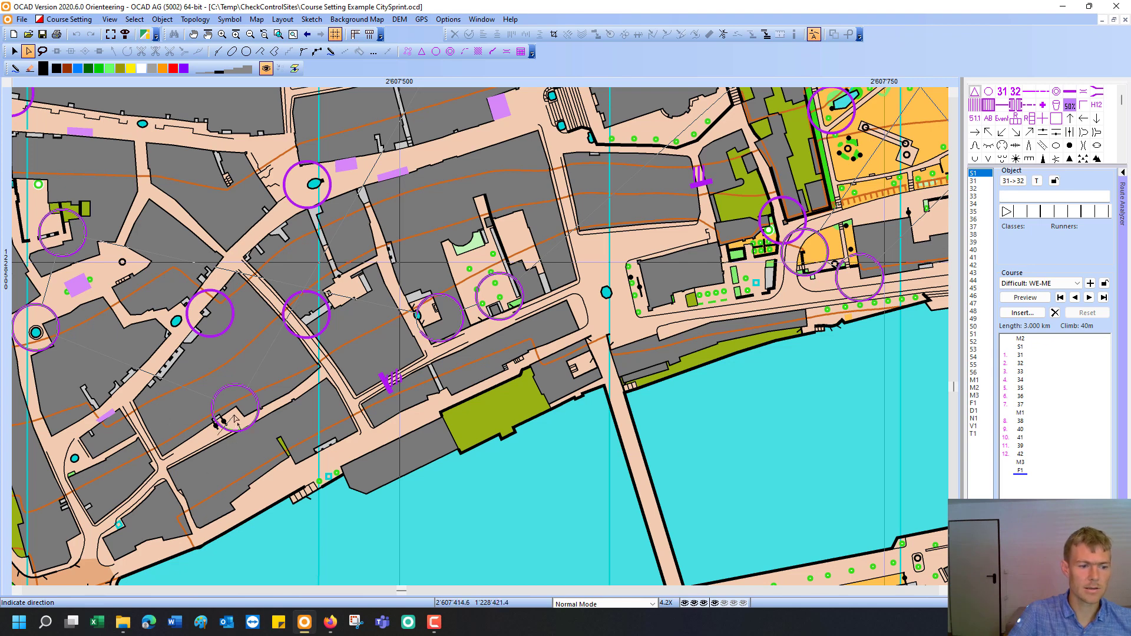
click(235, 419)
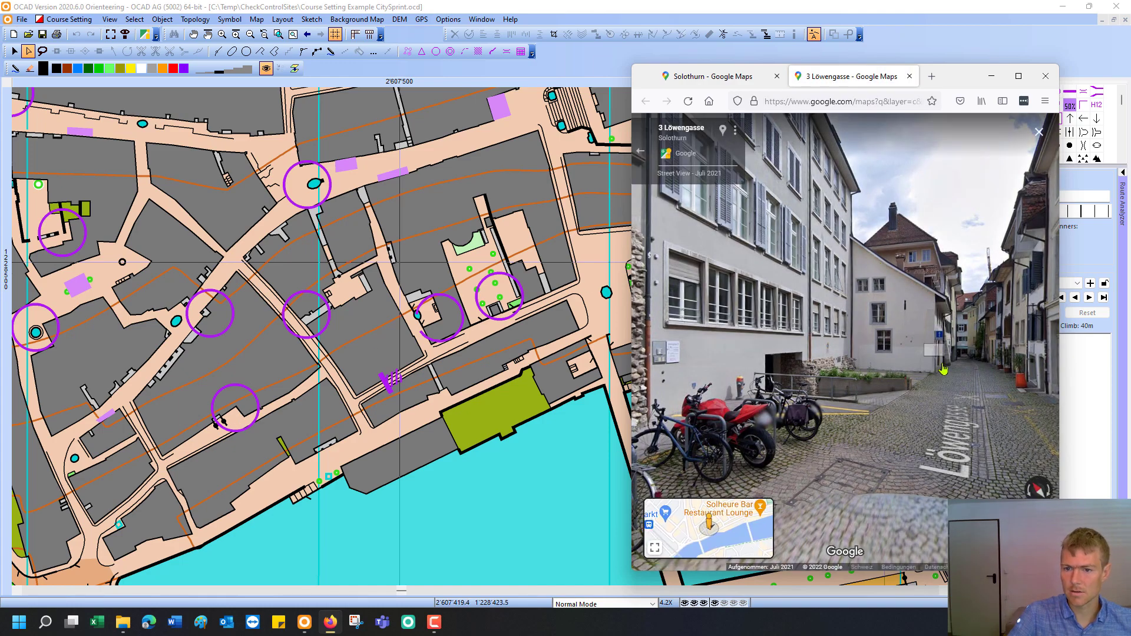
click(956, 404)
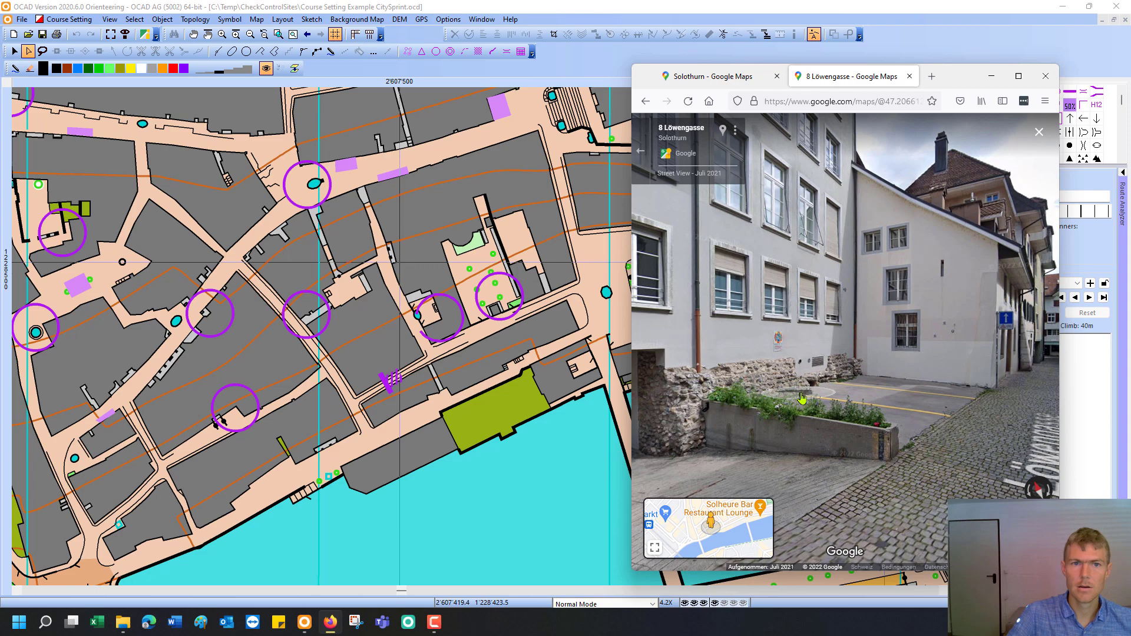
click(589, 144)
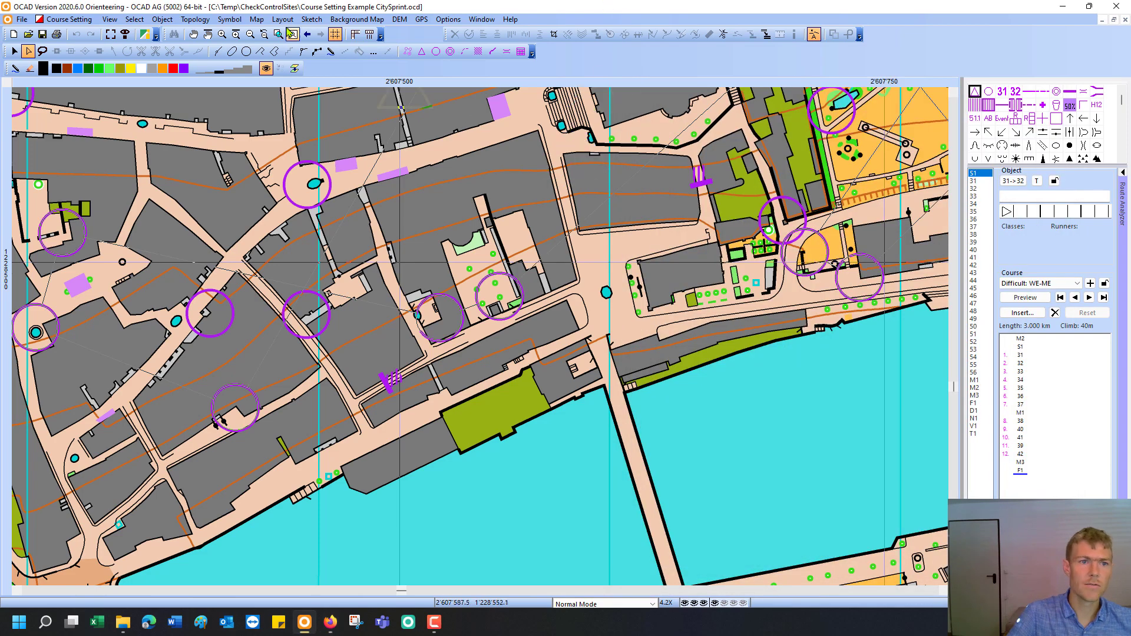
- Zoom out, then set the General preferences Geoviewer url to CH_swisstopo
click(250, 34)
scroll(619, 242, up, 2)
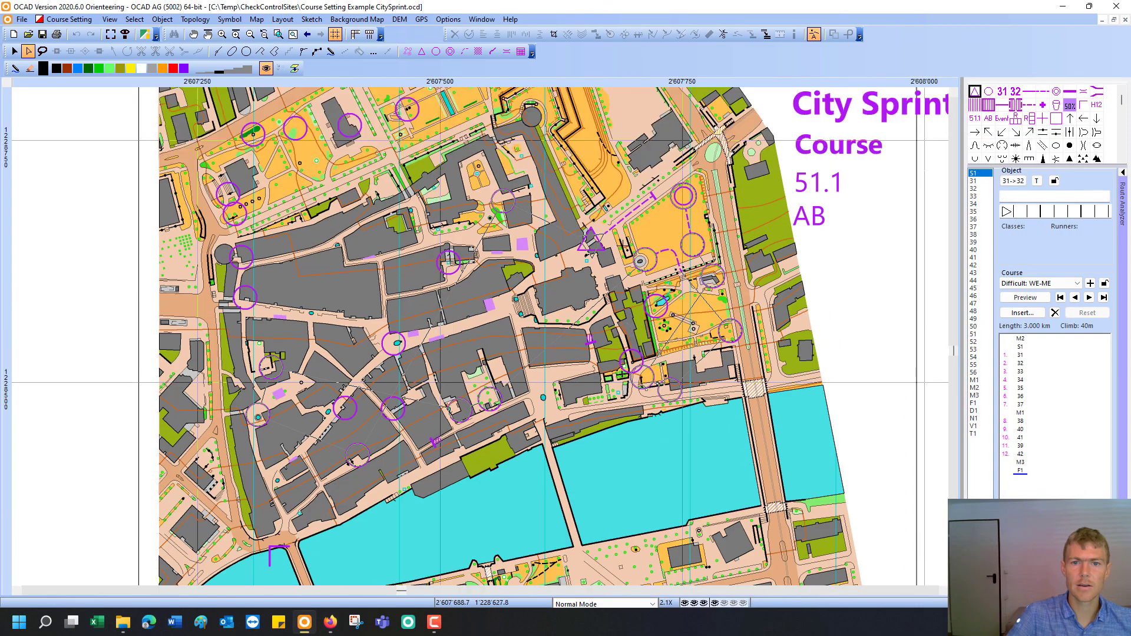
click(440, 19)
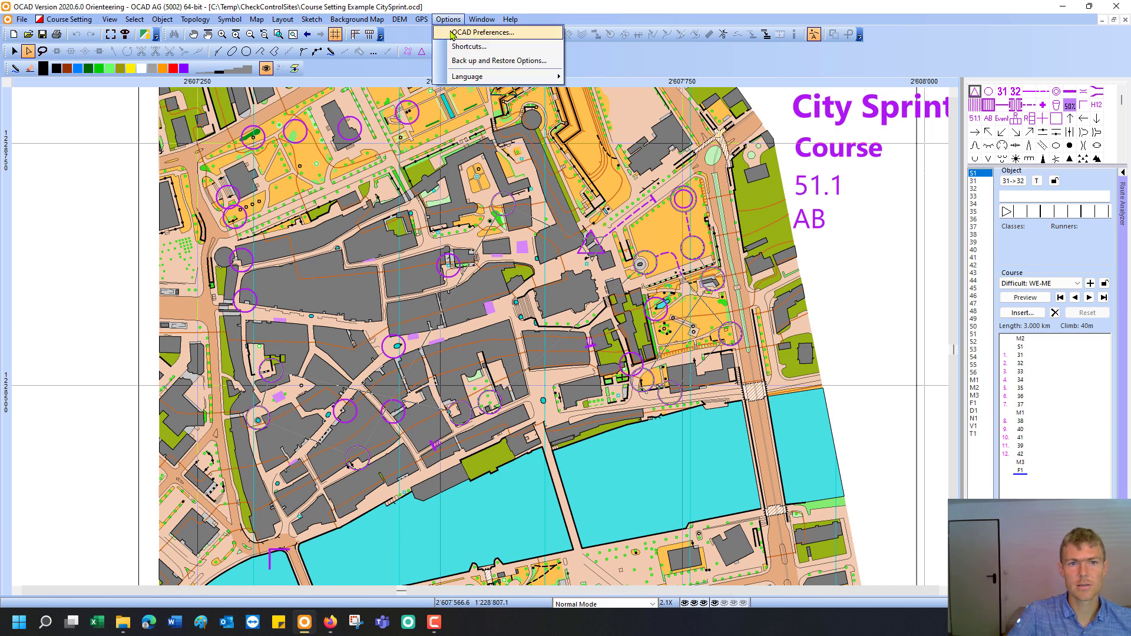
click(452, 33)
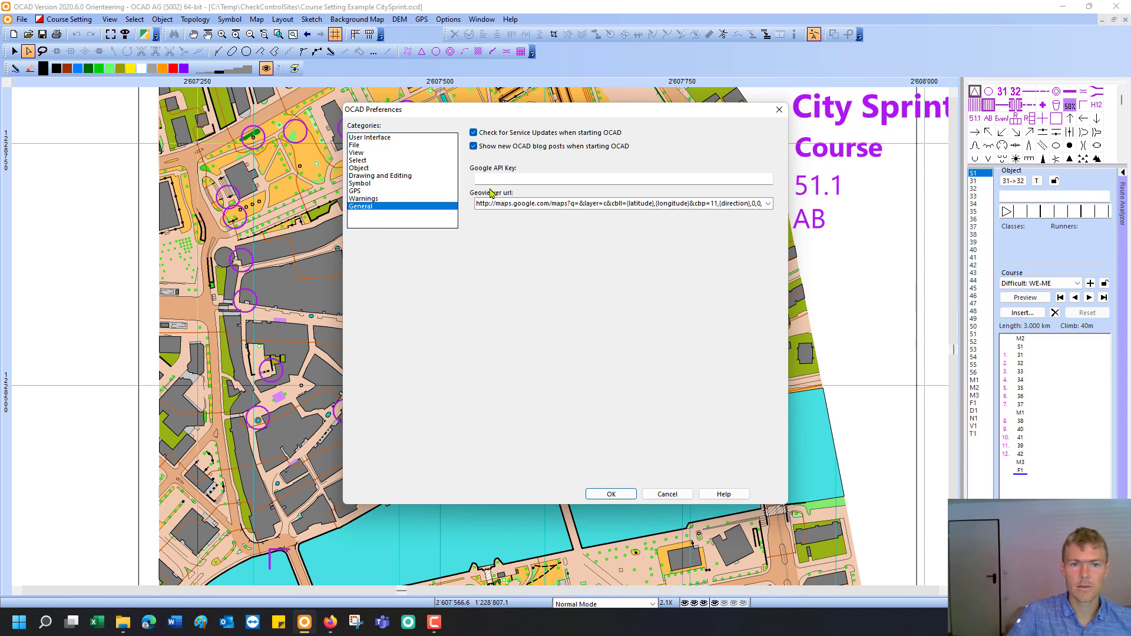
click(769, 203)
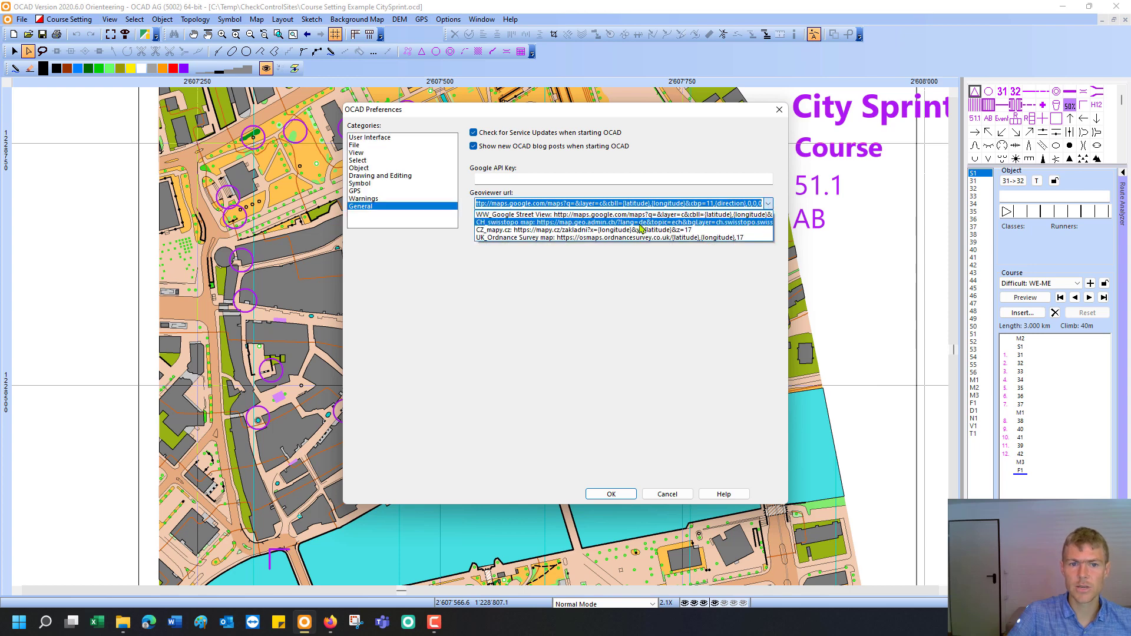
click(618, 224)
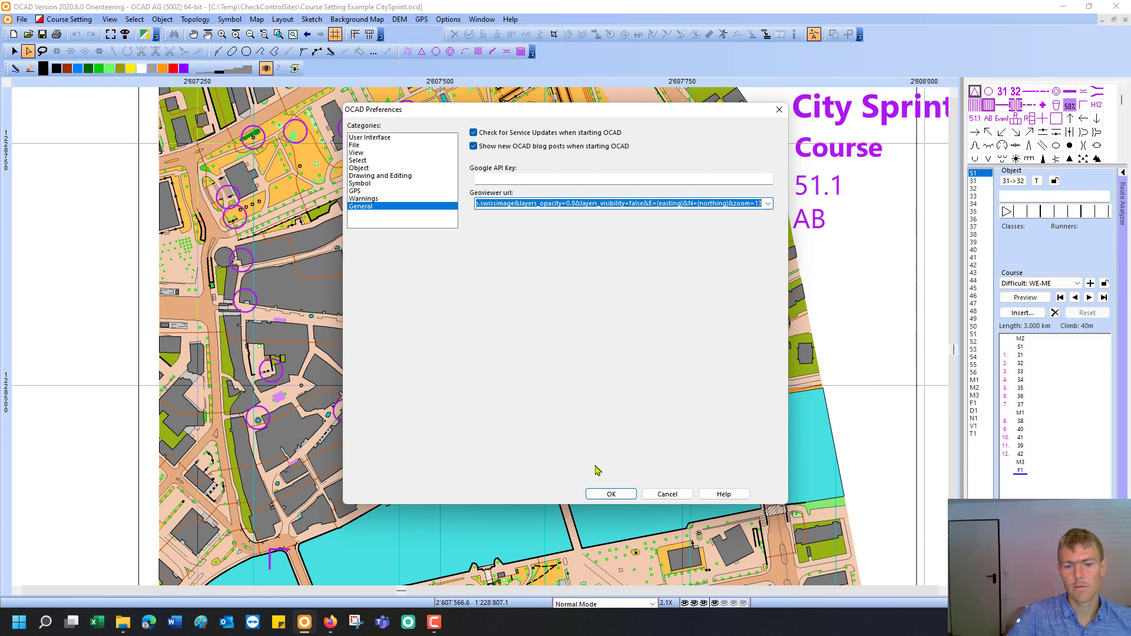
click(607, 495)
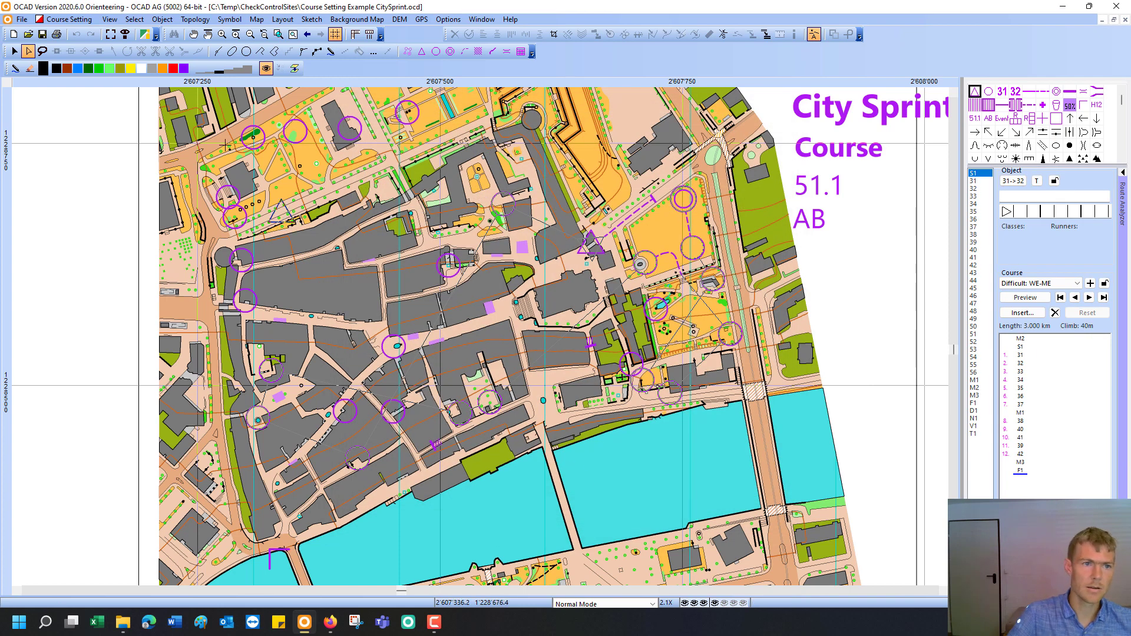
- Open swisstopo aerial imagery of a course spot, then zoom out and pan over the old town
click(145, 34)
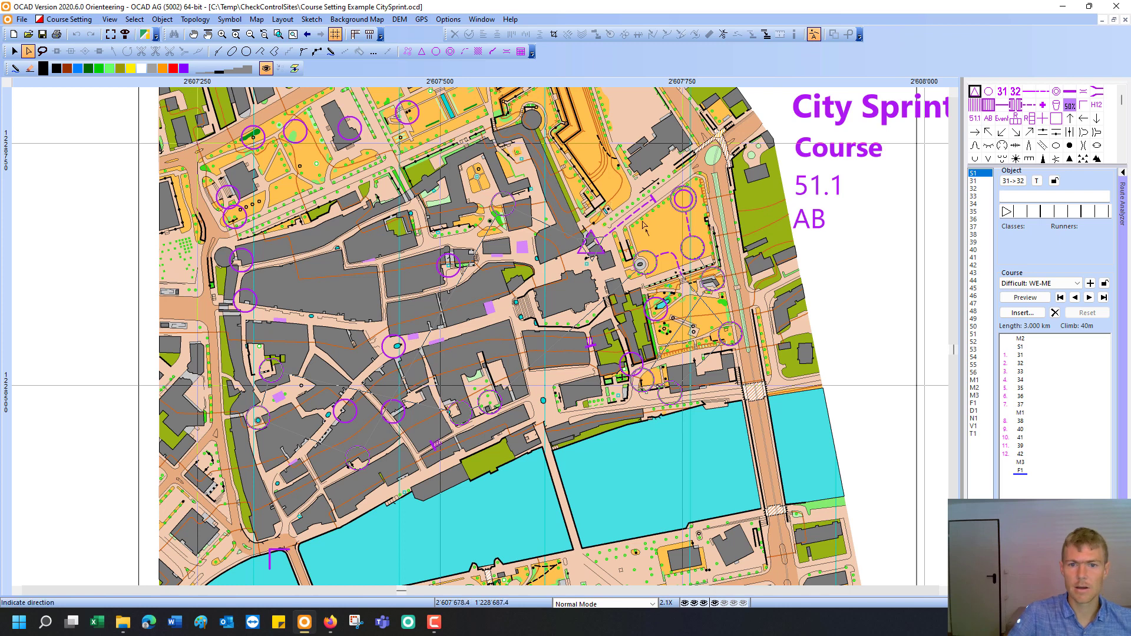
click(666, 241)
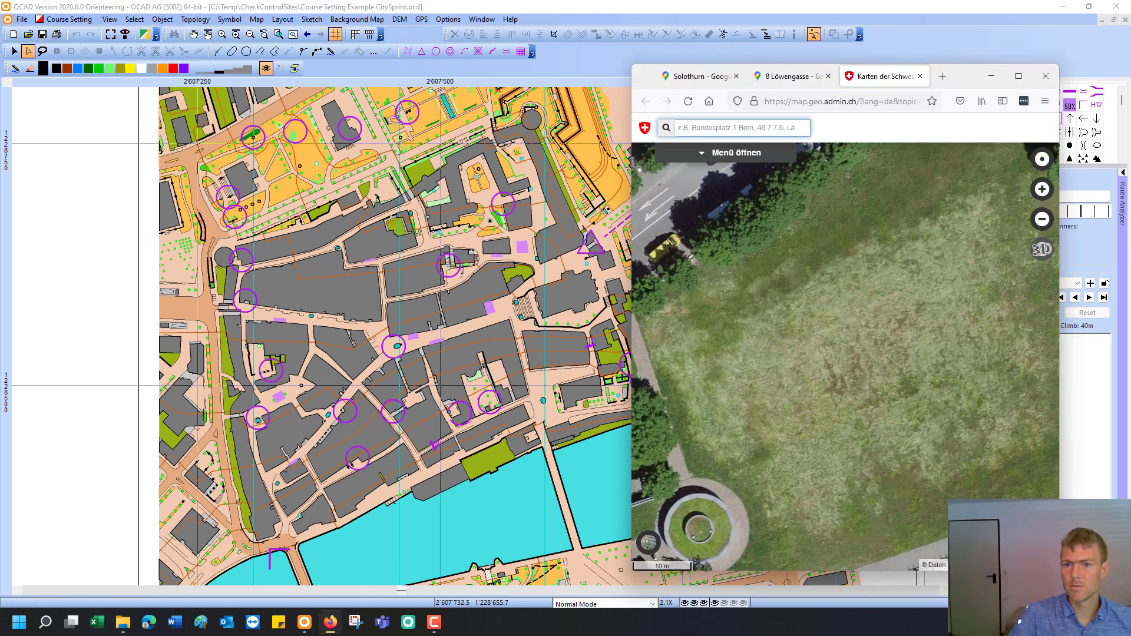
click(1043, 219)
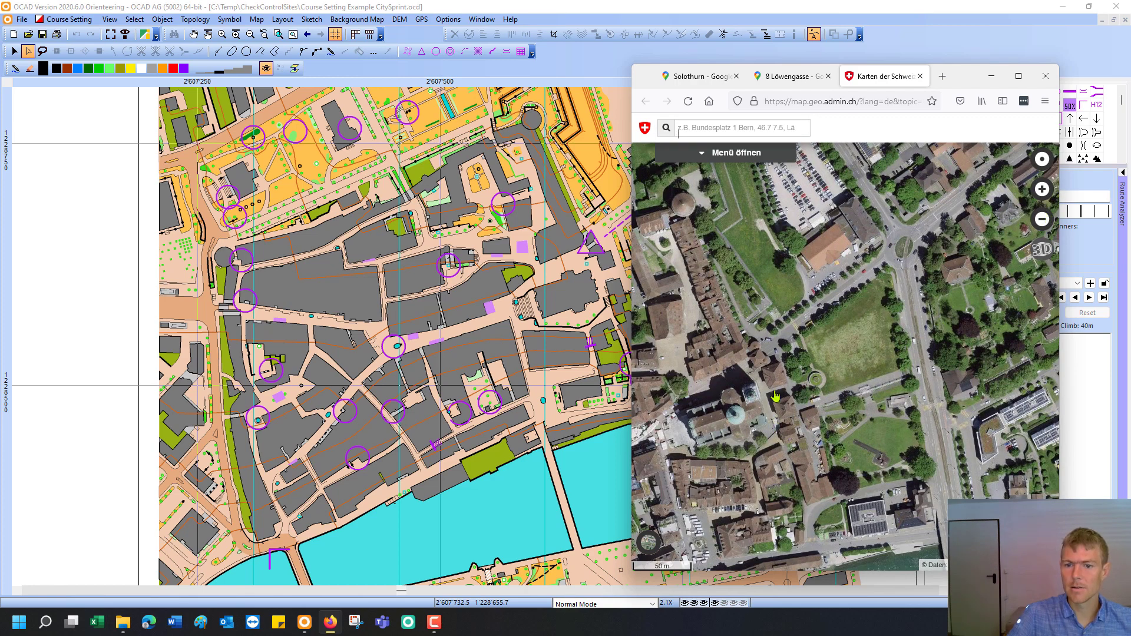
drag(779, 386, 778, 323)
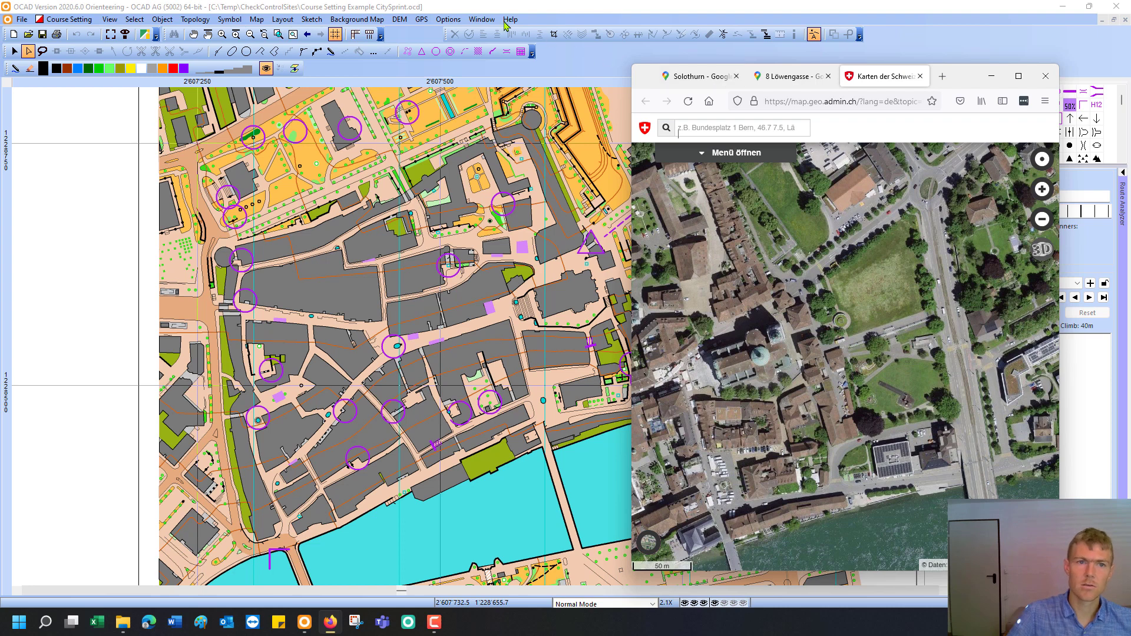
- Choose the CH-Geodienste service in the background map WMS/WMTS settings
click(365, 23)
click(357, 20)
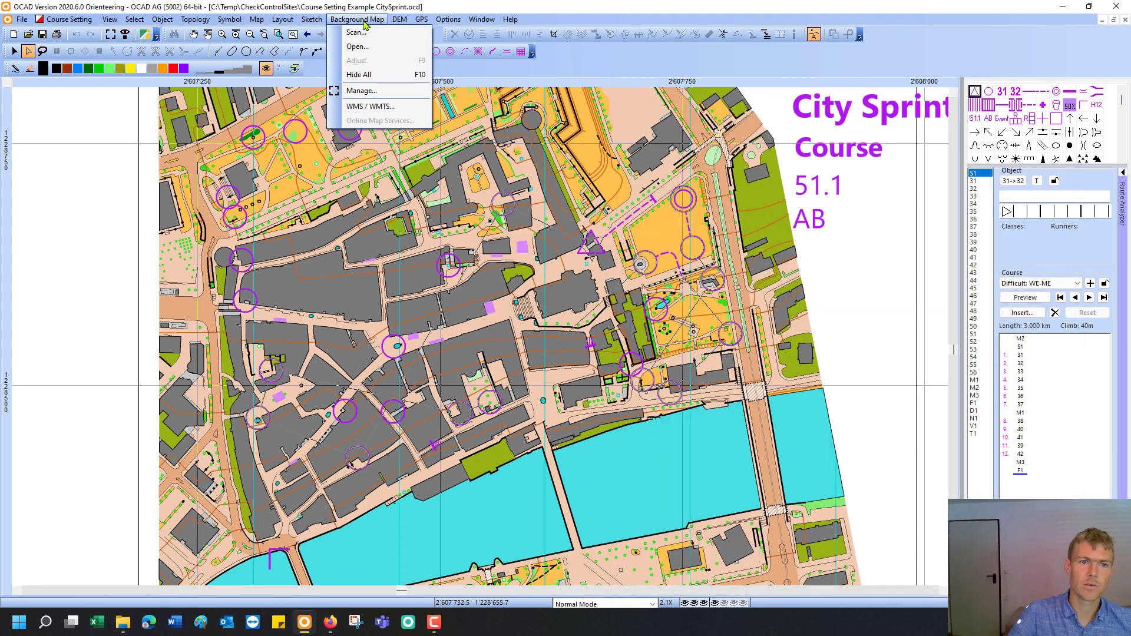
click(349, 108)
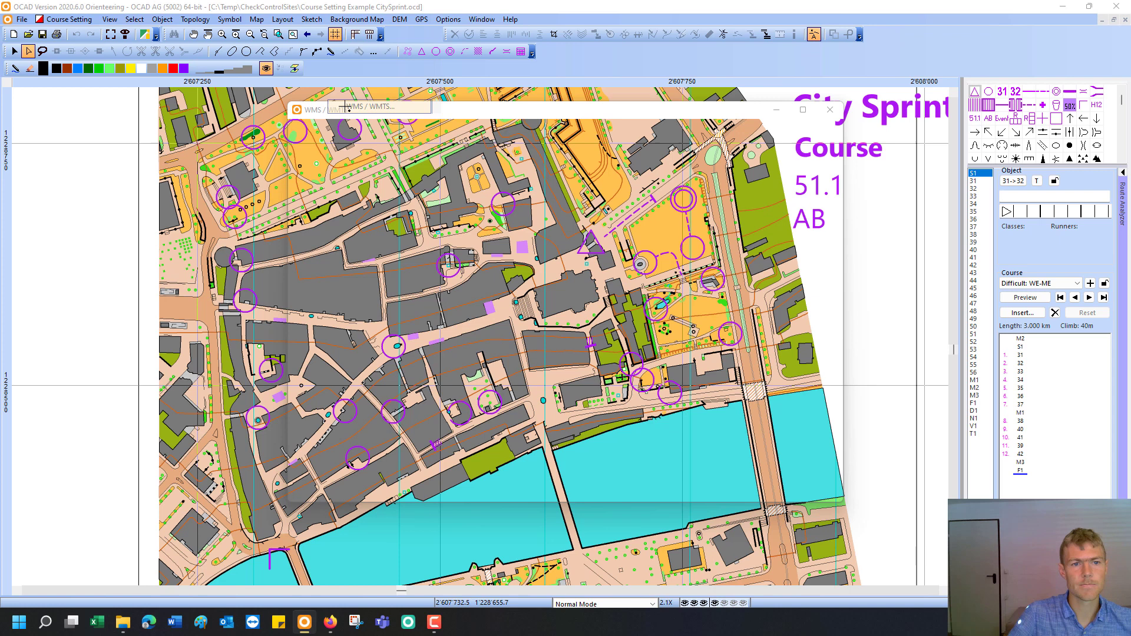
click(324, 147)
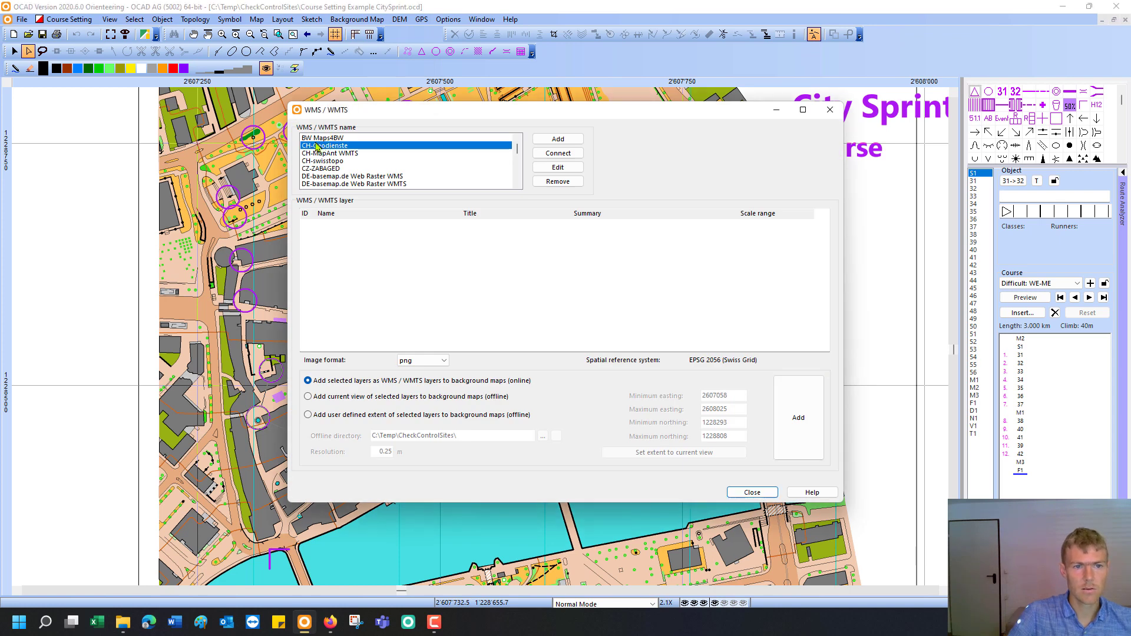
drag(409, 111, 359, 155)
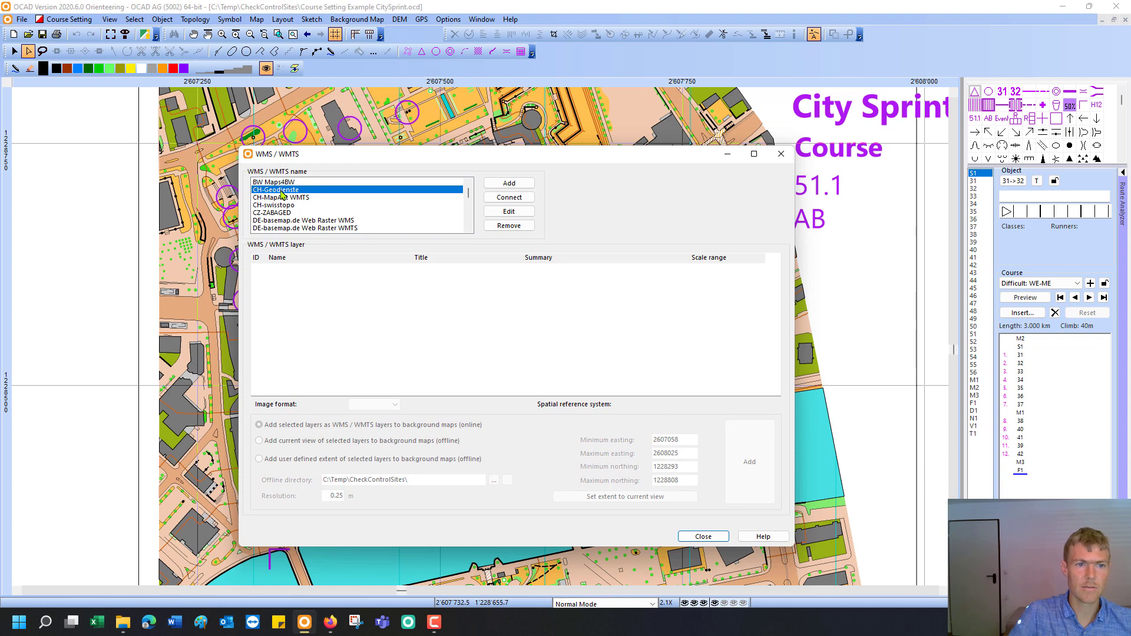
- Load the Aggregierte_Amtliche_Vermessung layer as the background map
click(494, 203)
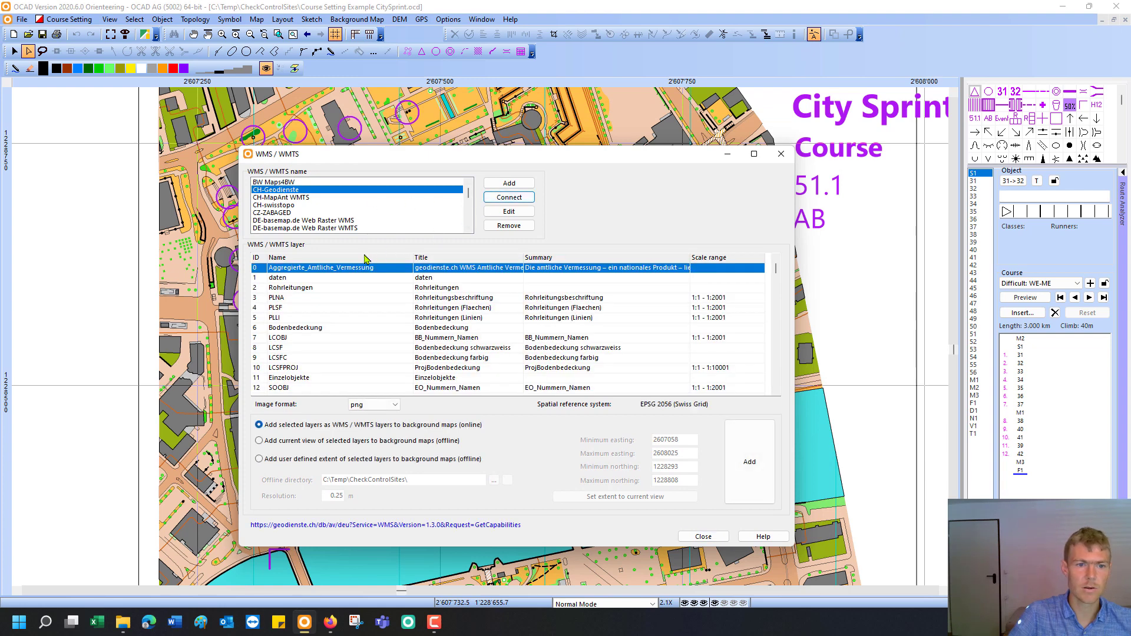
click(346, 269)
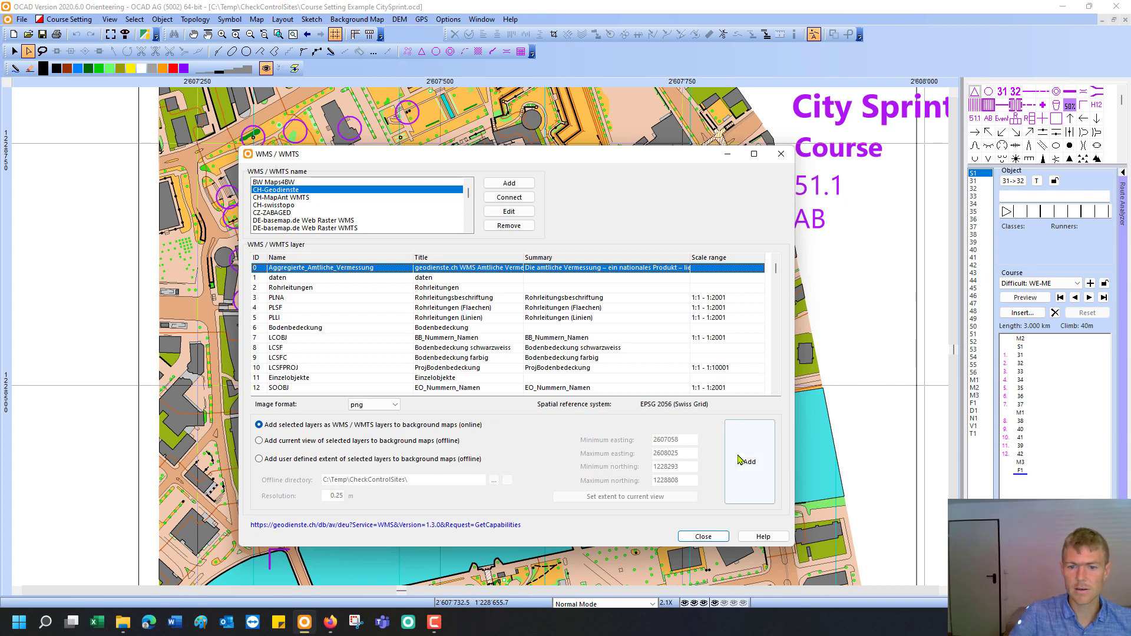
click(743, 461)
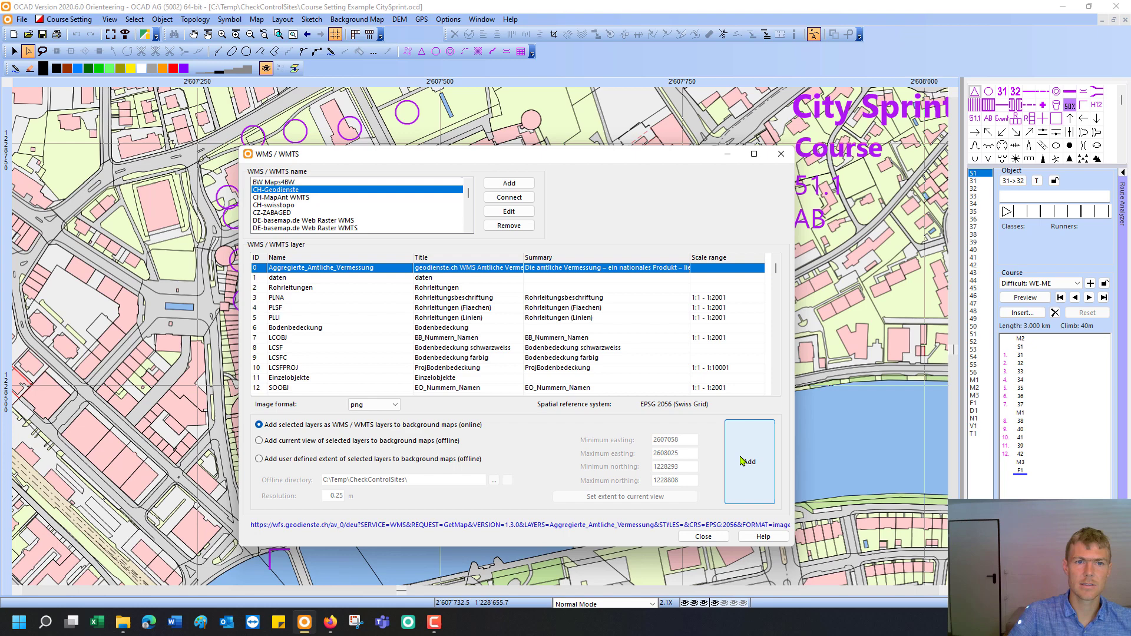
click(781, 155)
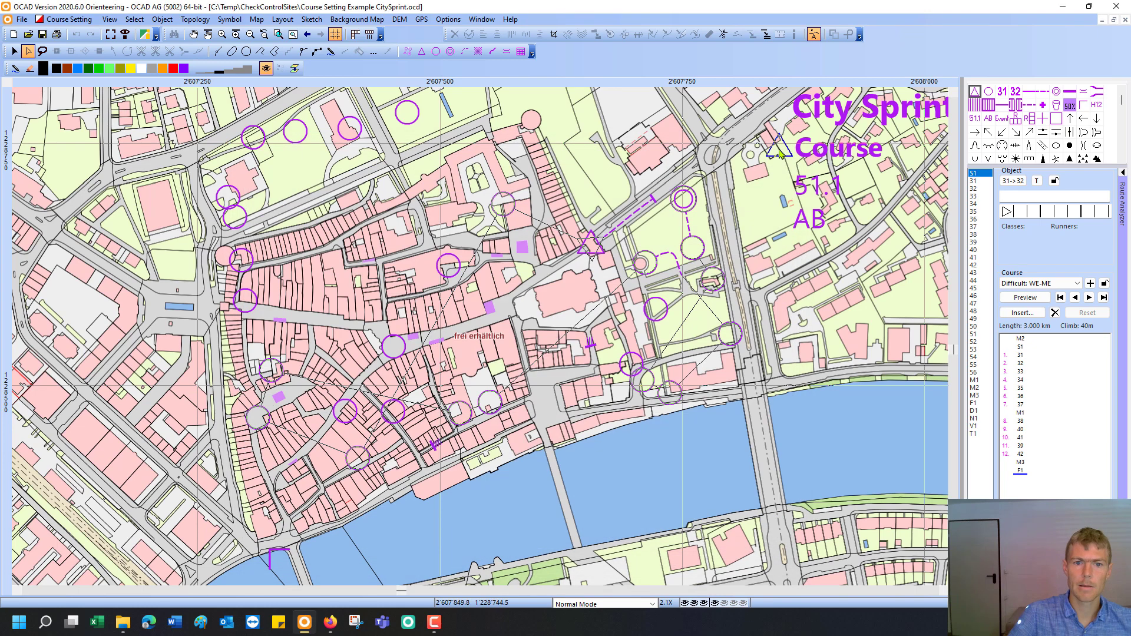
- Mark the official survey image transparent in Manage background maps, then remove it
click(348, 20)
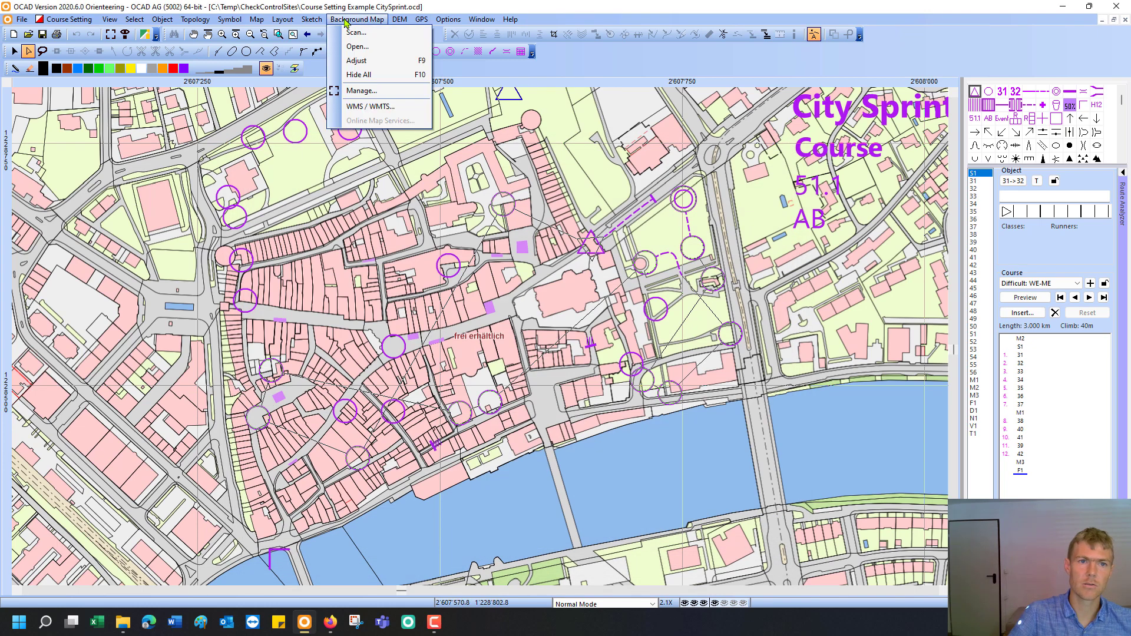
click(357, 92)
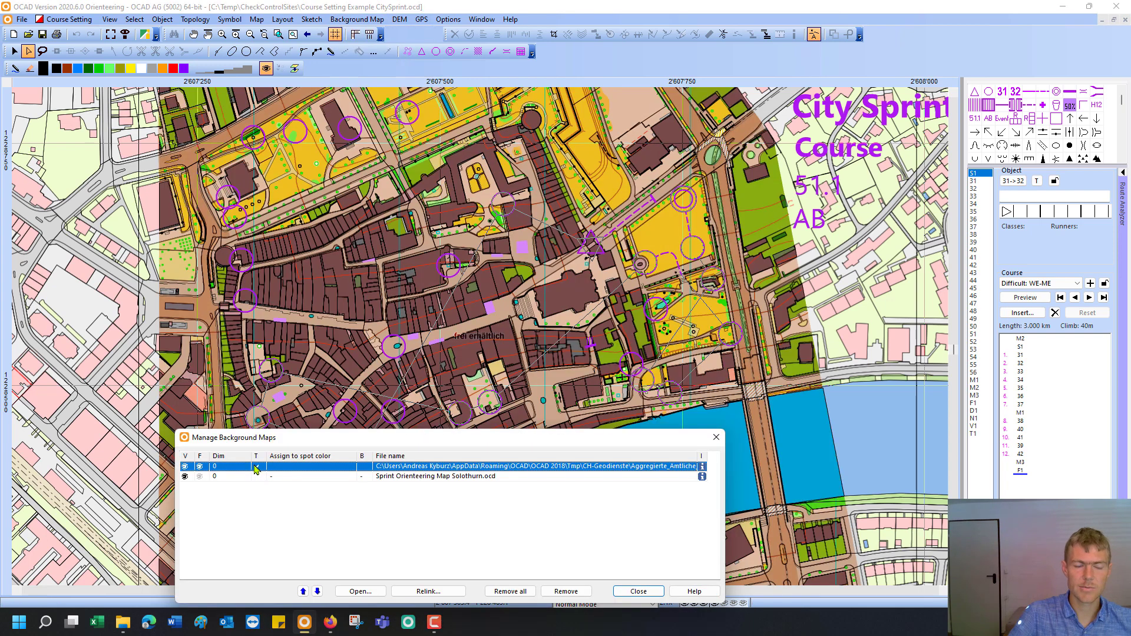
click(256, 466)
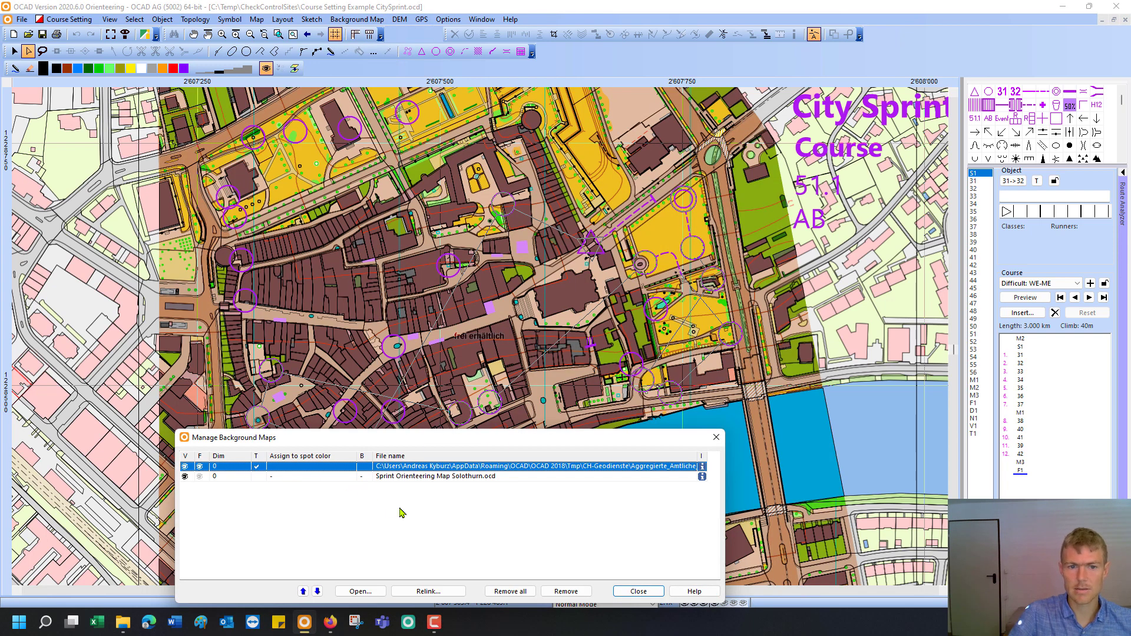
click(975, 91)
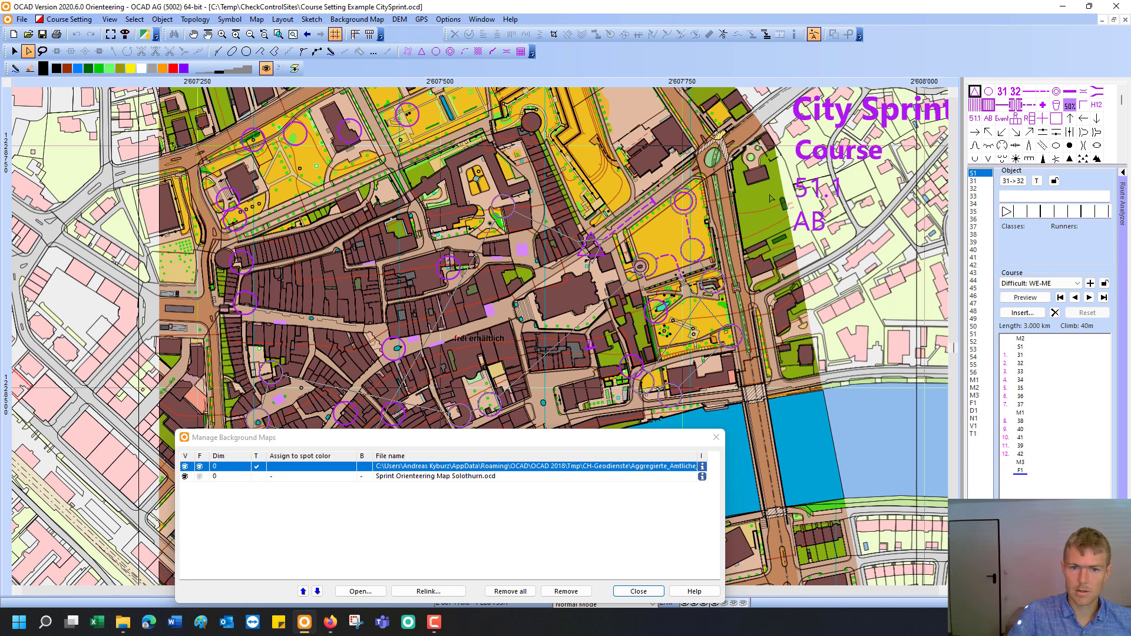
drag(546, 435, 585, 334)
click(604, 490)
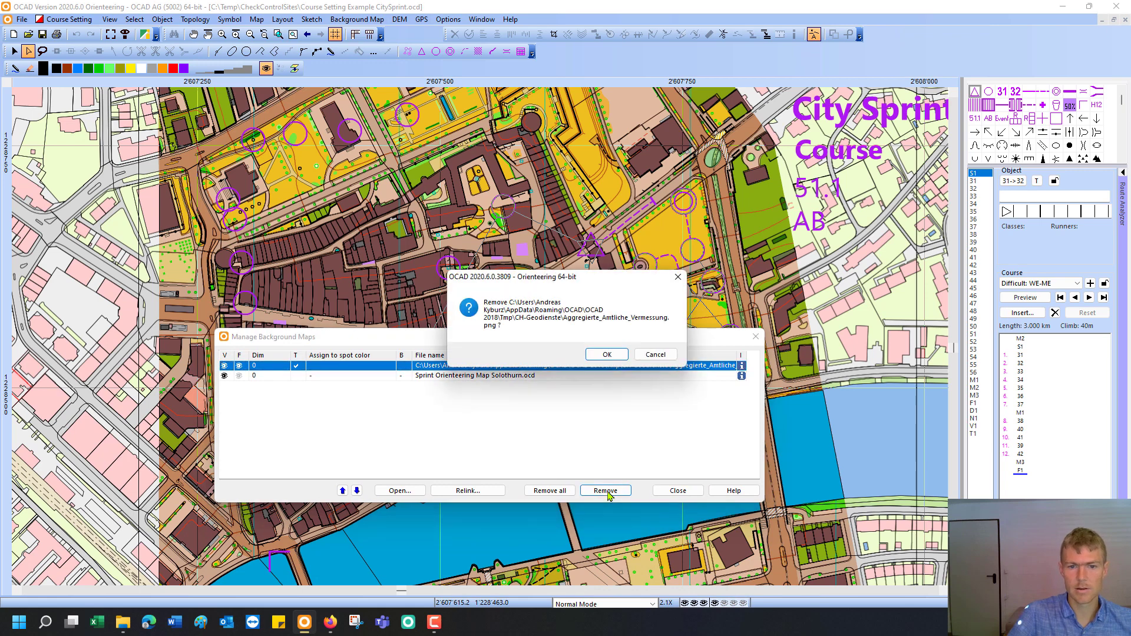
click(594, 355)
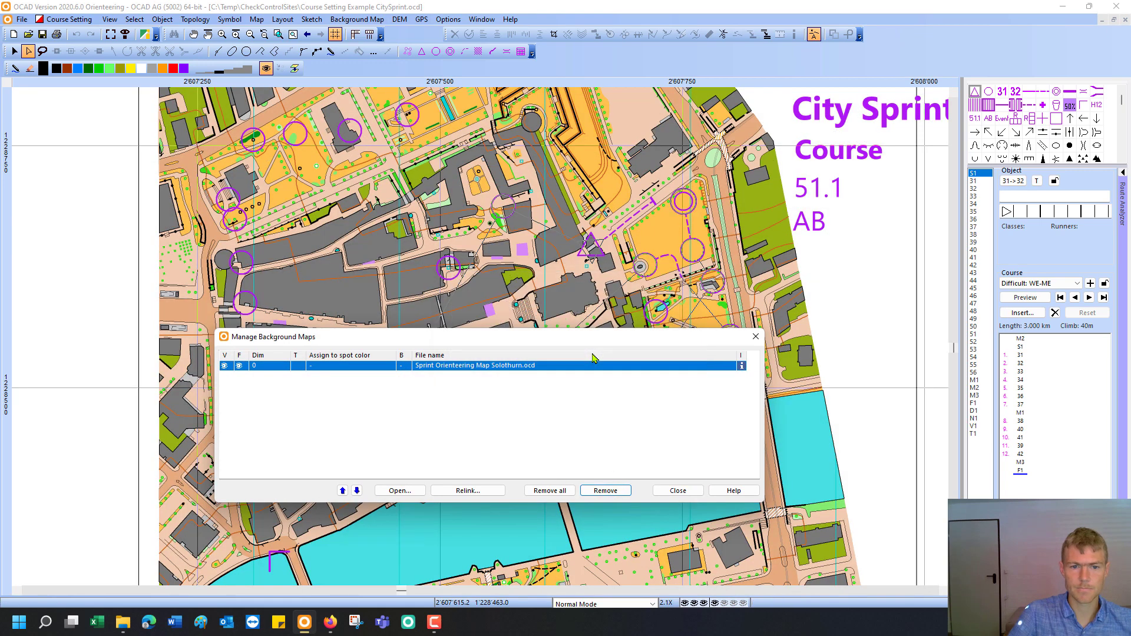
click(755, 339)
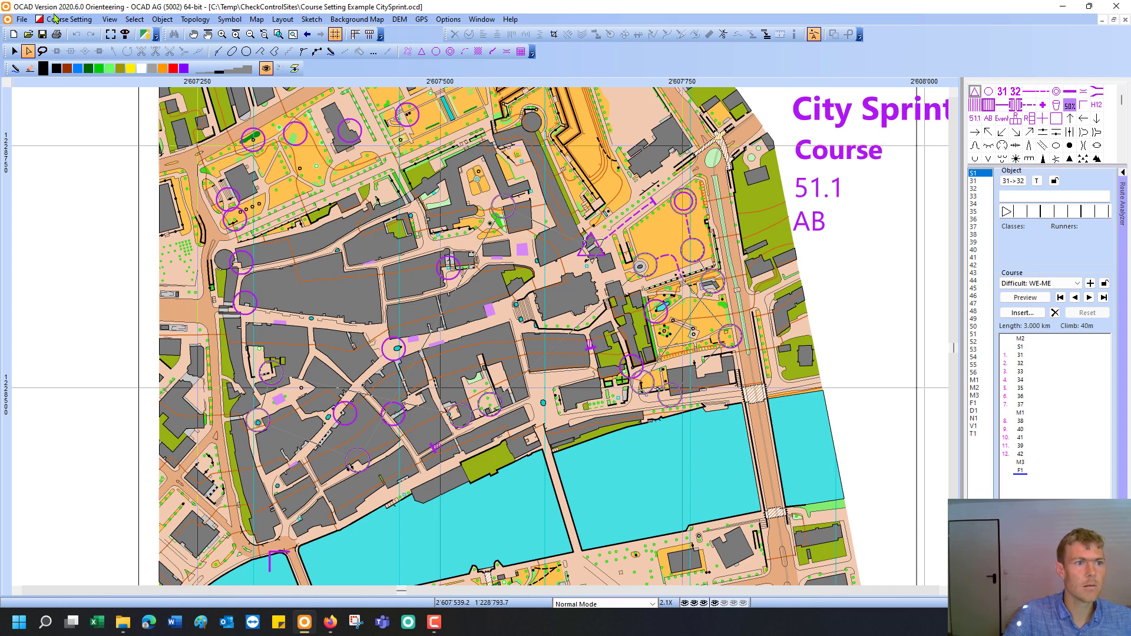
- Save the file and create a Sketch App transfer project with the default name
click(21, 20)
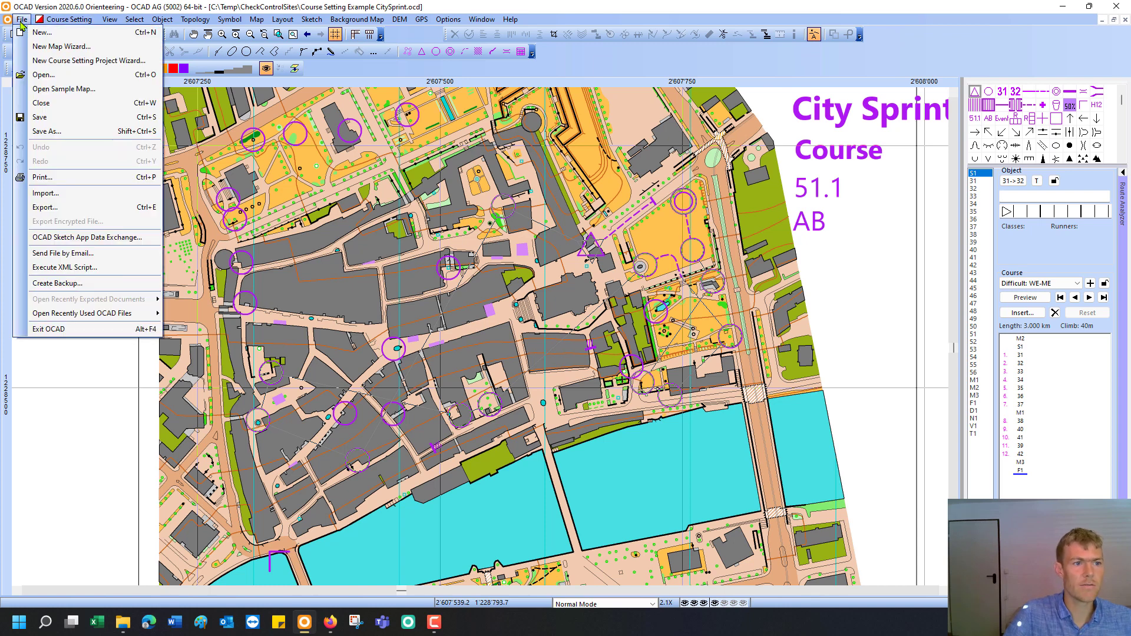
click(68, 238)
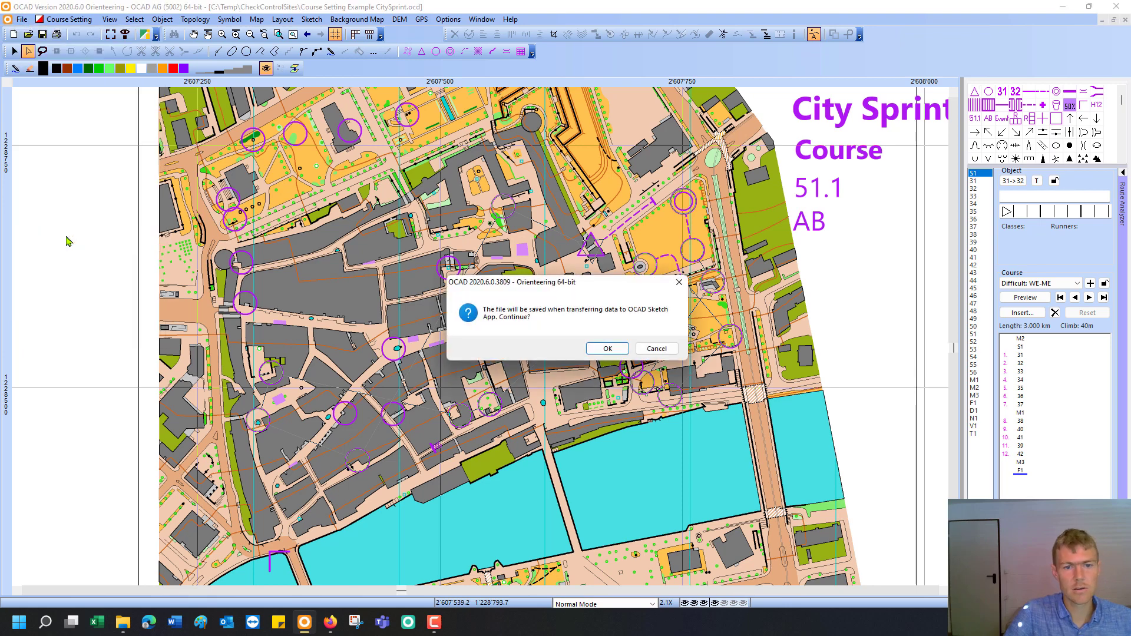
click(605, 349)
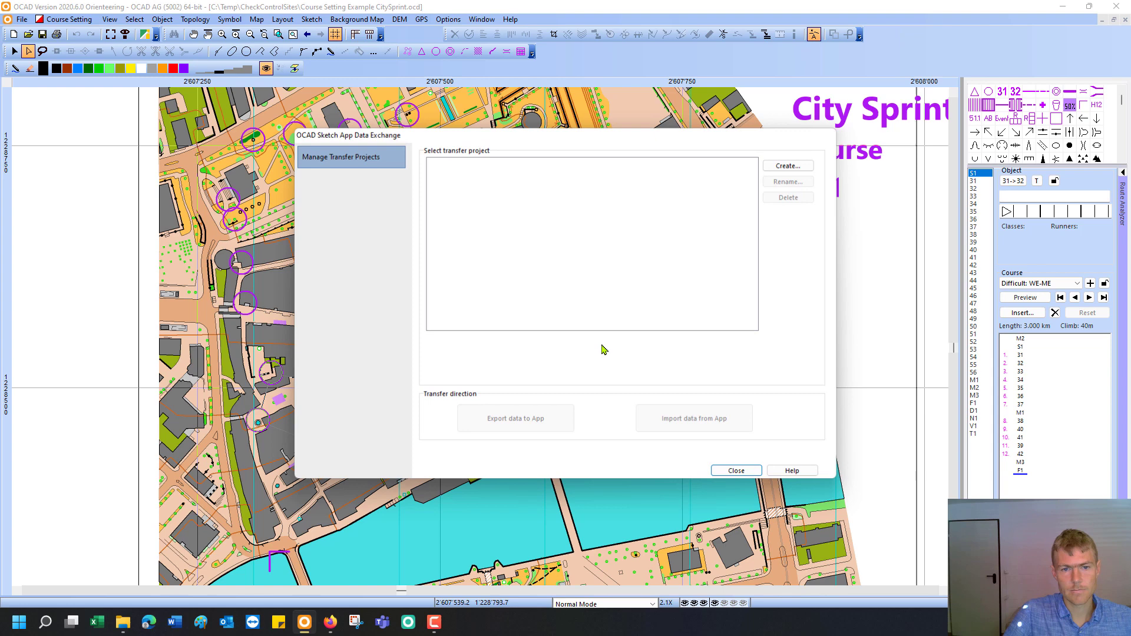
click(781, 167)
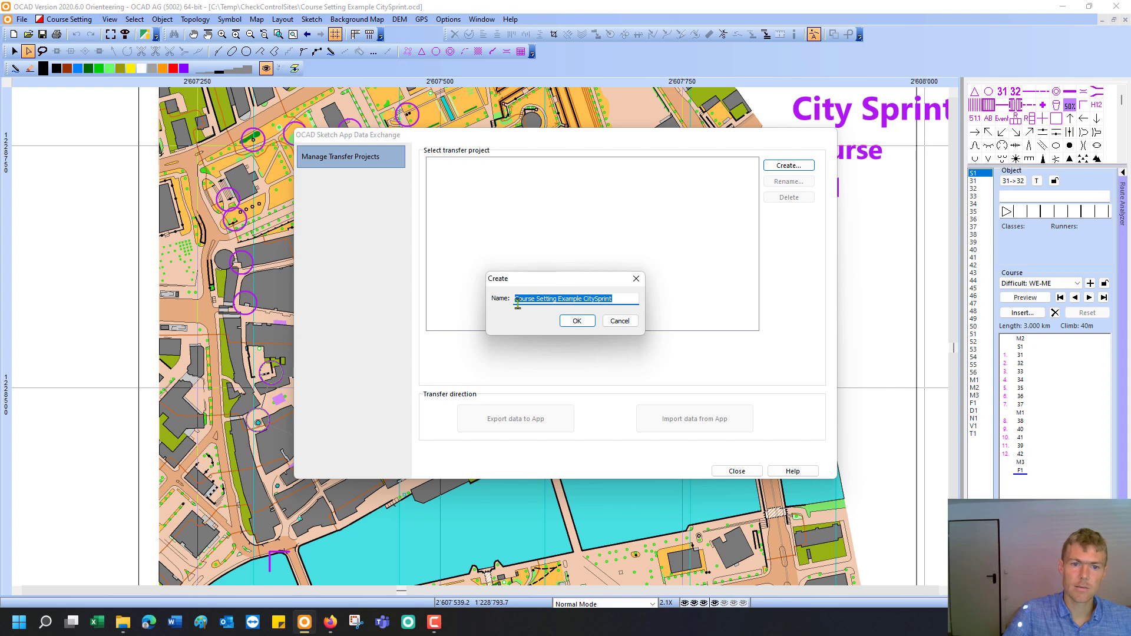
click(579, 320)
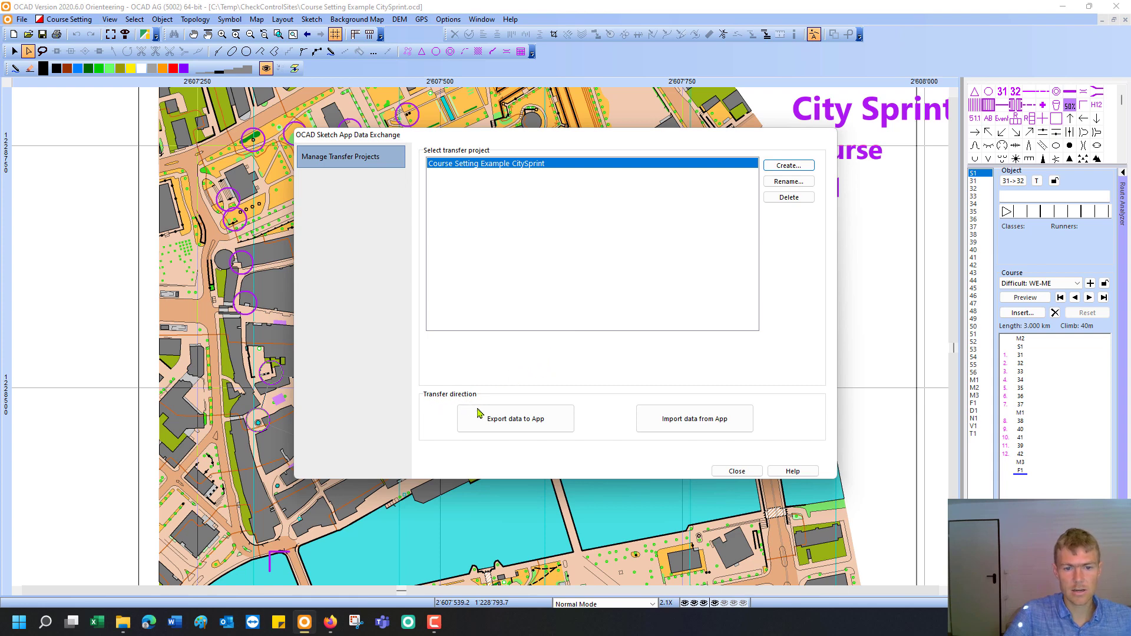
- Export the data to the app including the Solothurn sprint map background
click(506, 423)
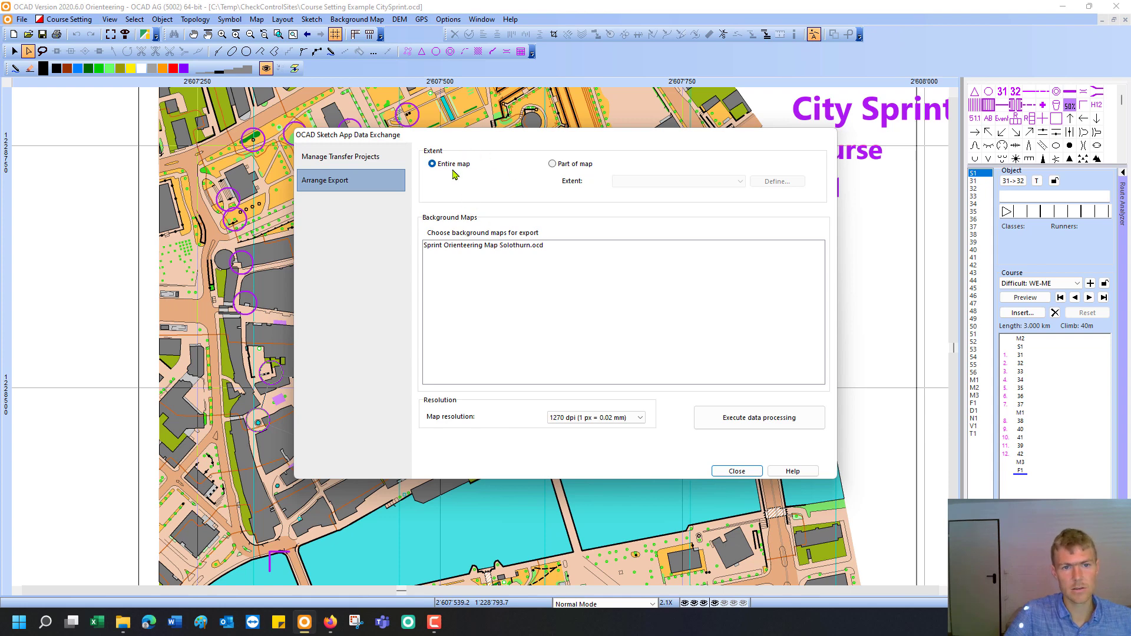
click(447, 252)
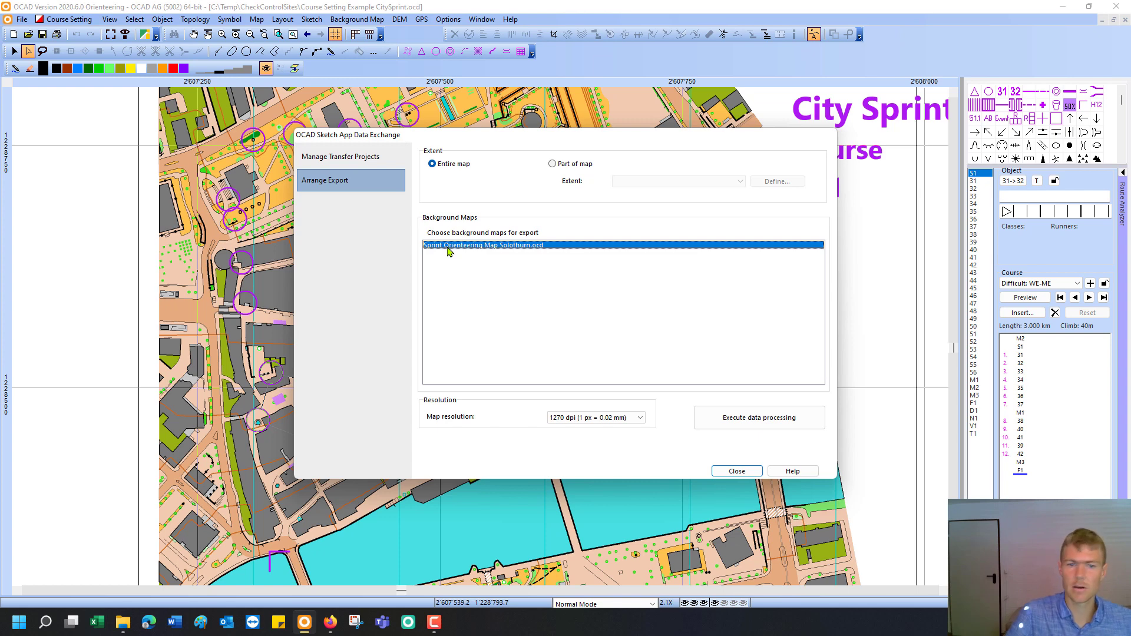
click(725, 427)
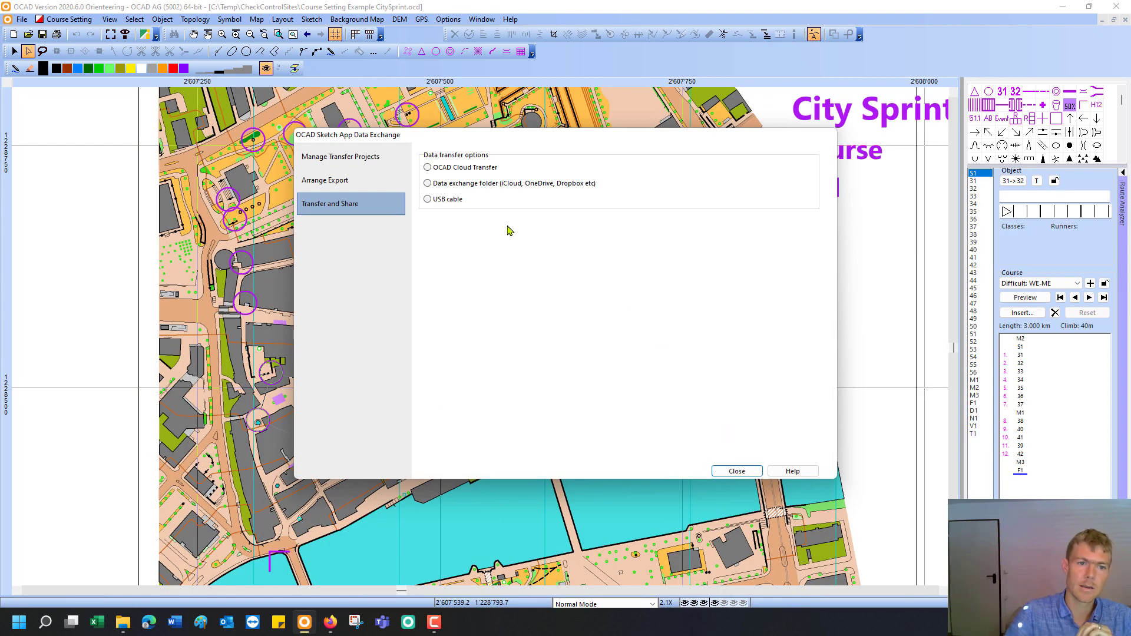
- Upload the exported project via OCAD Cloud Transfer
click(428, 168)
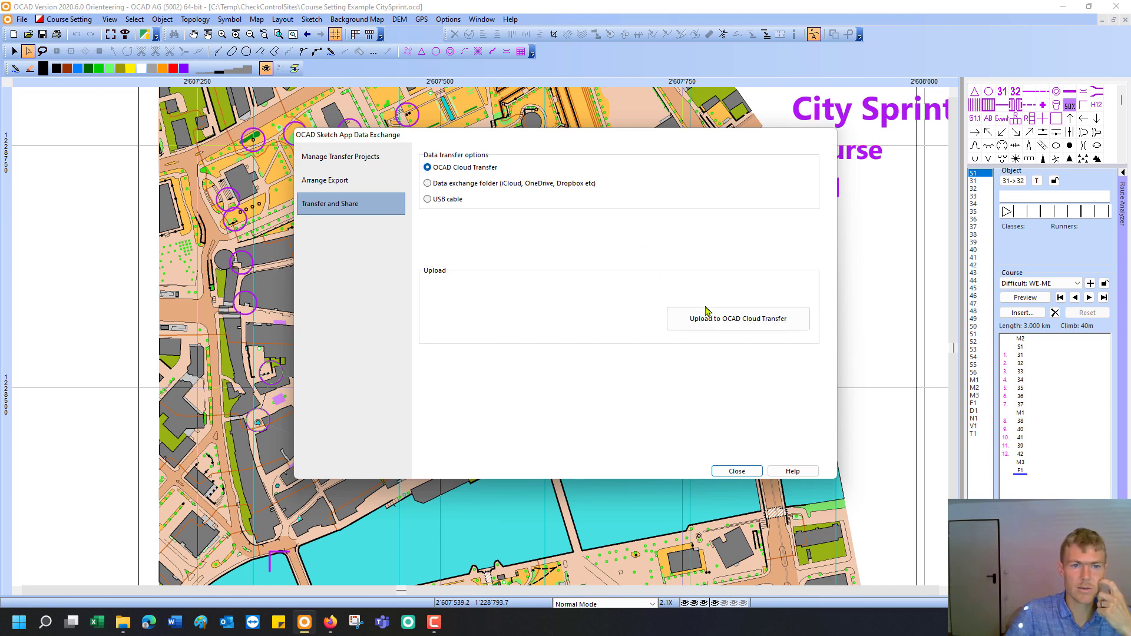
click(725, 323)
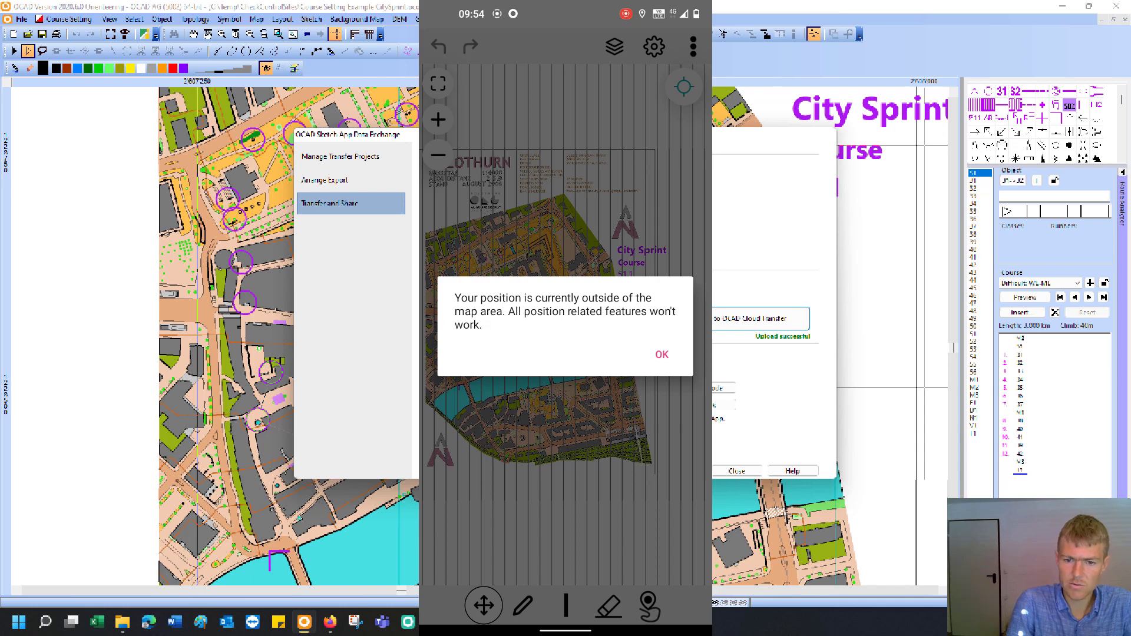
- Dismiss the position-outside-map-area warning in OCAD Sketch App
click(662, 354)
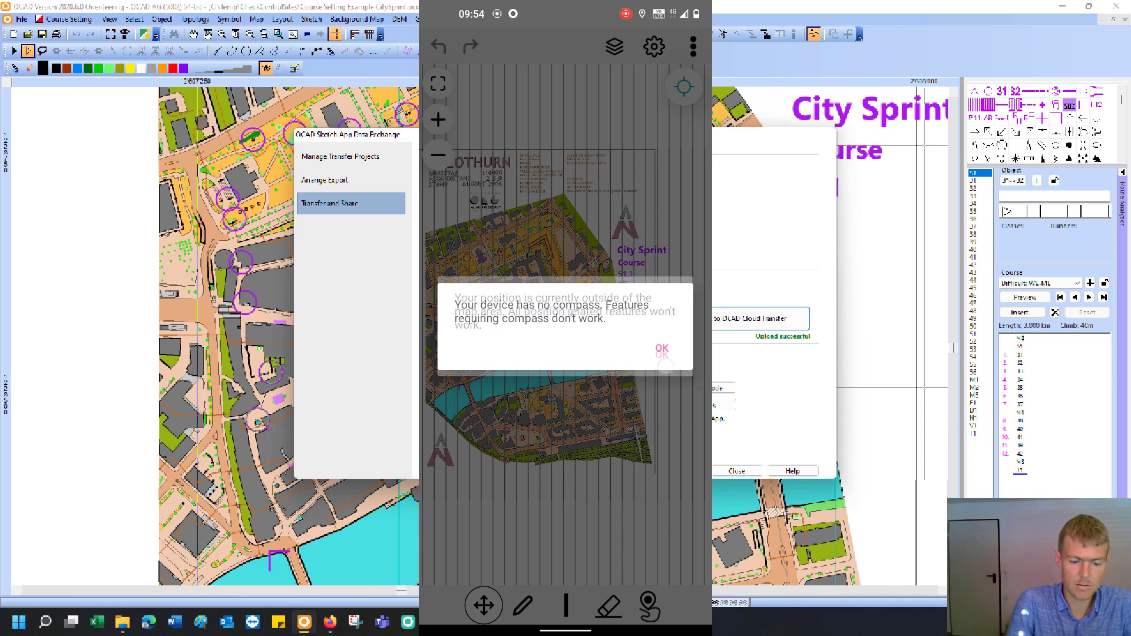
- Dismiss the missing-compass warning and zoom in on the control circle beside the orange patches
click(662, 348)
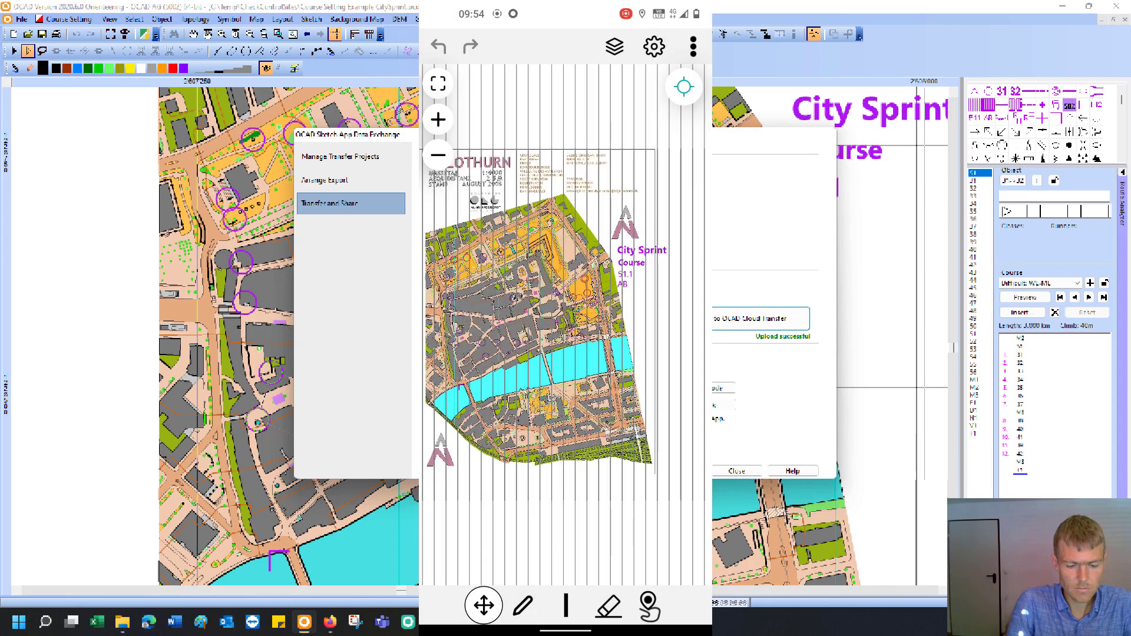
scroll(566, 354, up, 5)
scroll(566, 354, up, 5)
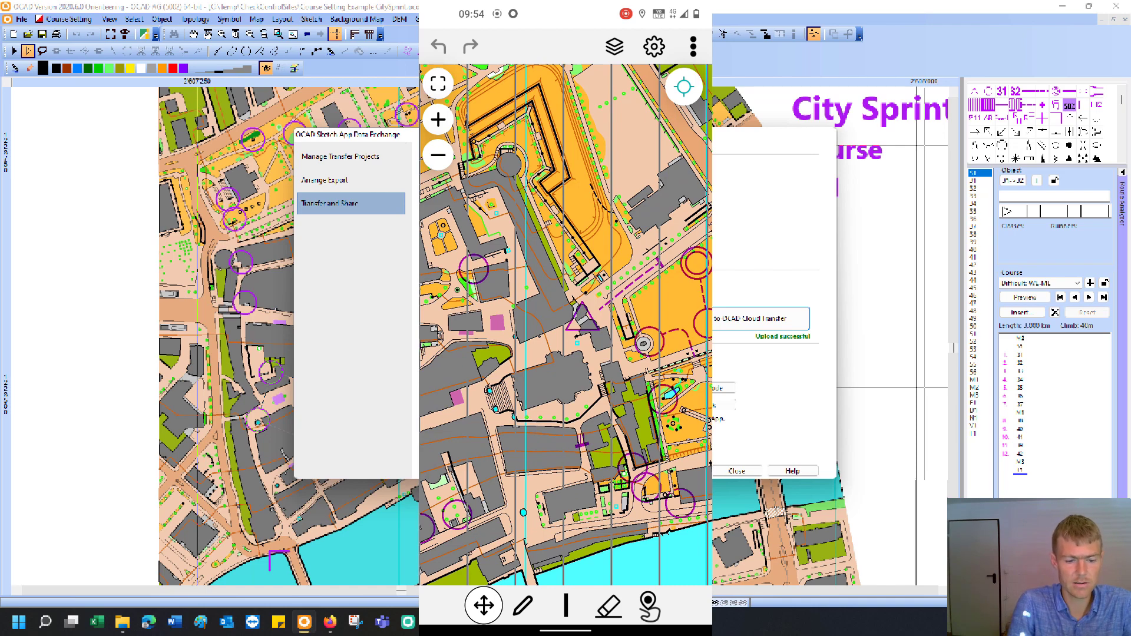
scroll(566, 324, down, 5)
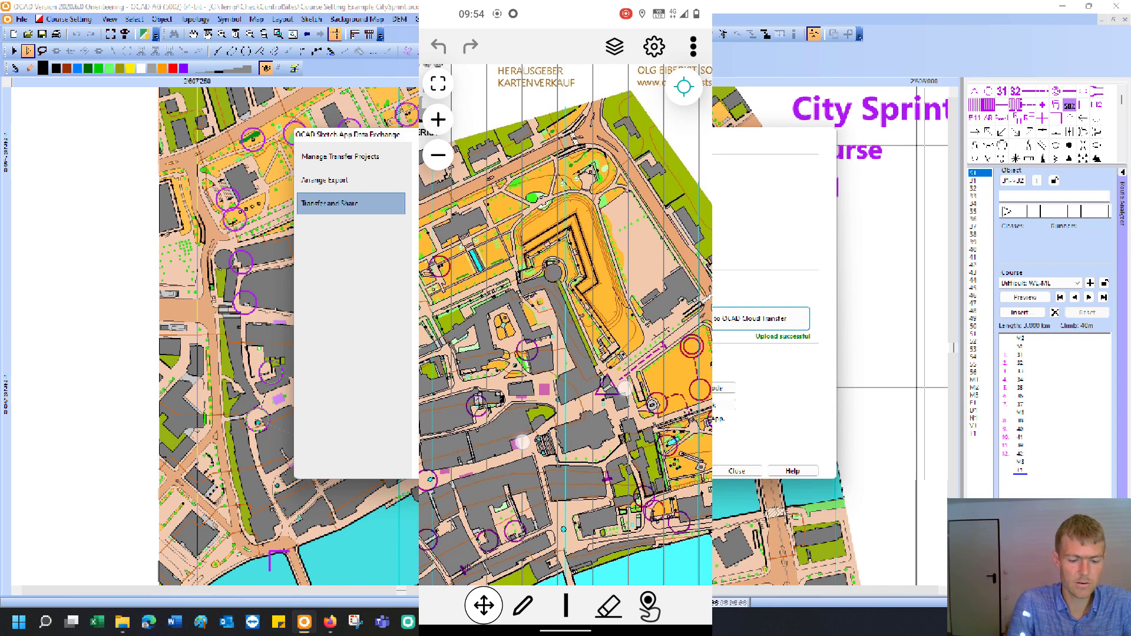
scroll(593, 415, up, 5)
scroll(566, 324, up, 5)
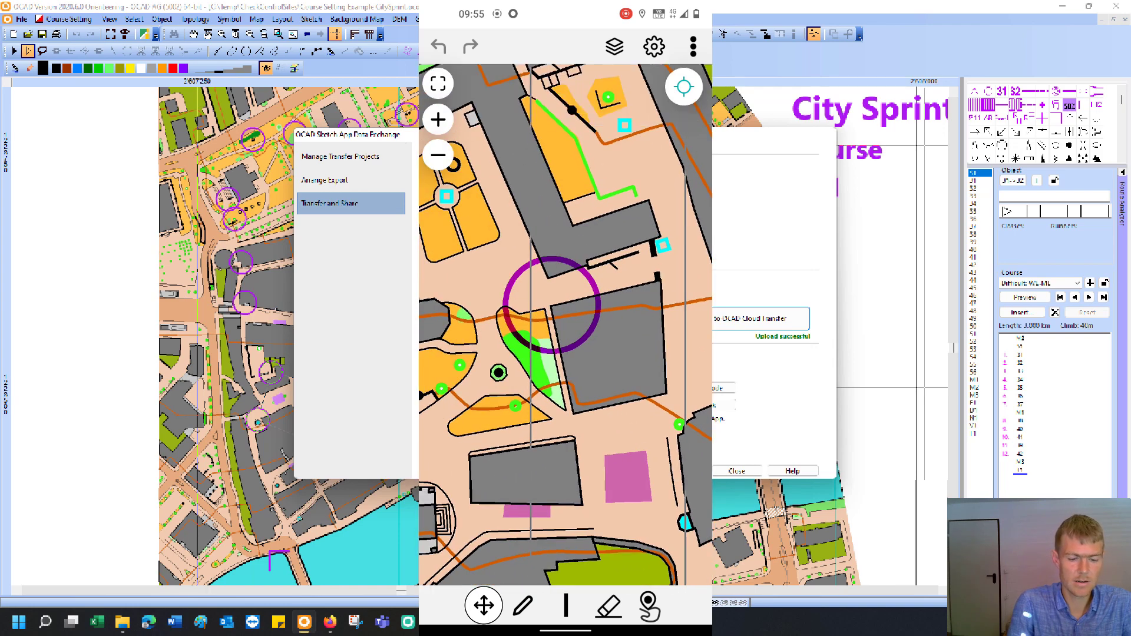
drag(538, 393, 552, 411)
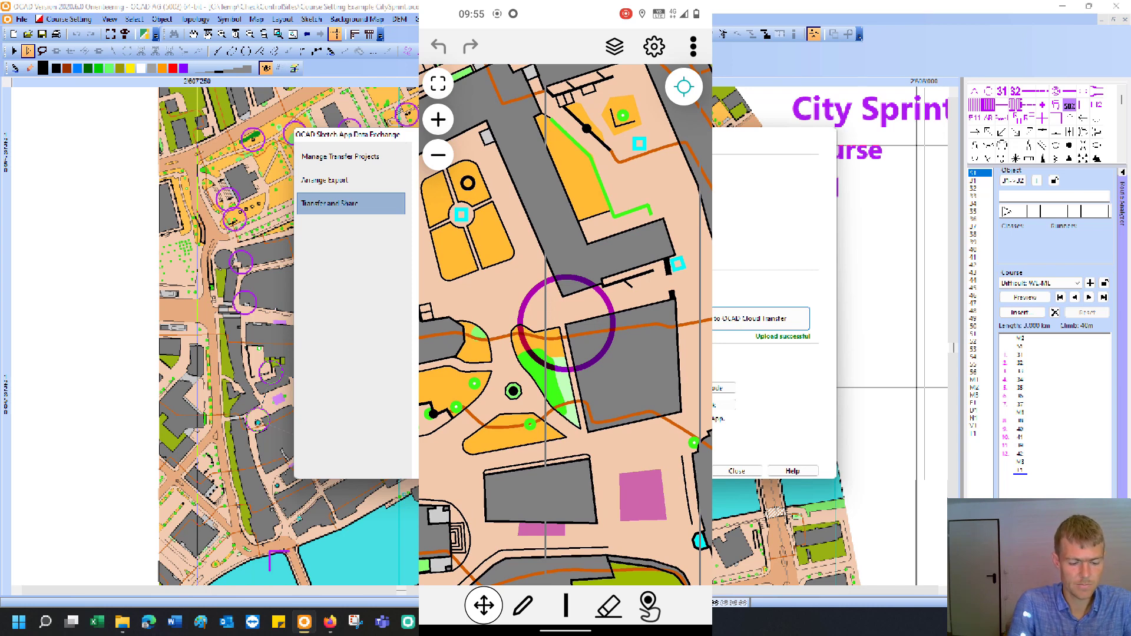
scroll(565, 326, up, 3)
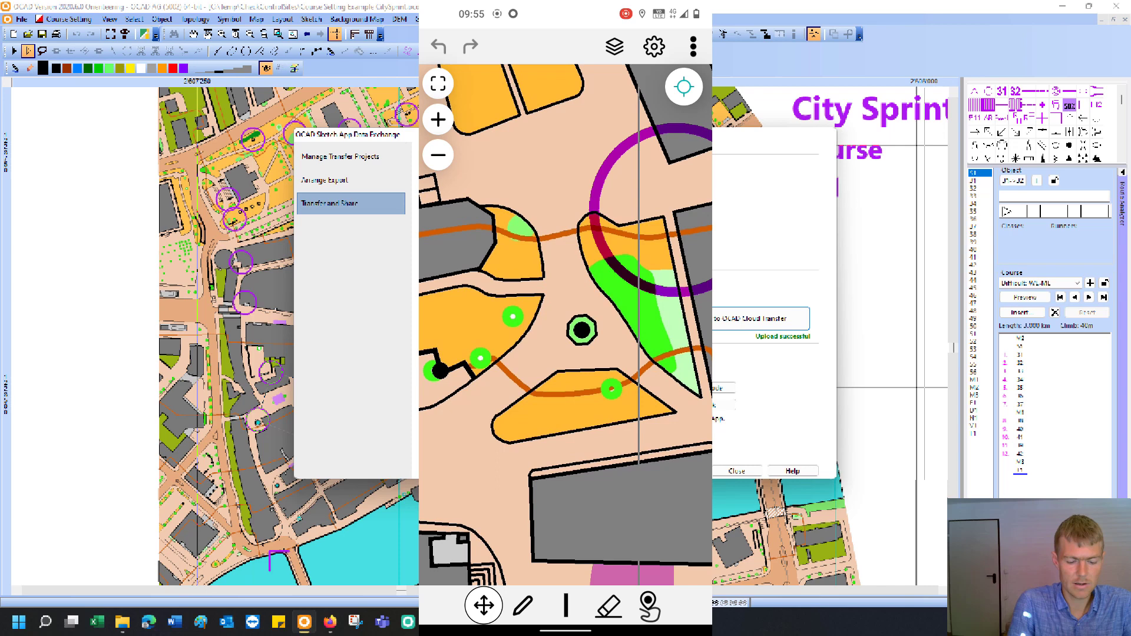
- Sketch thin red crosses with the freehand tool on the orange shapes
click(566, 606)
drag(648, 558, 501, 558)
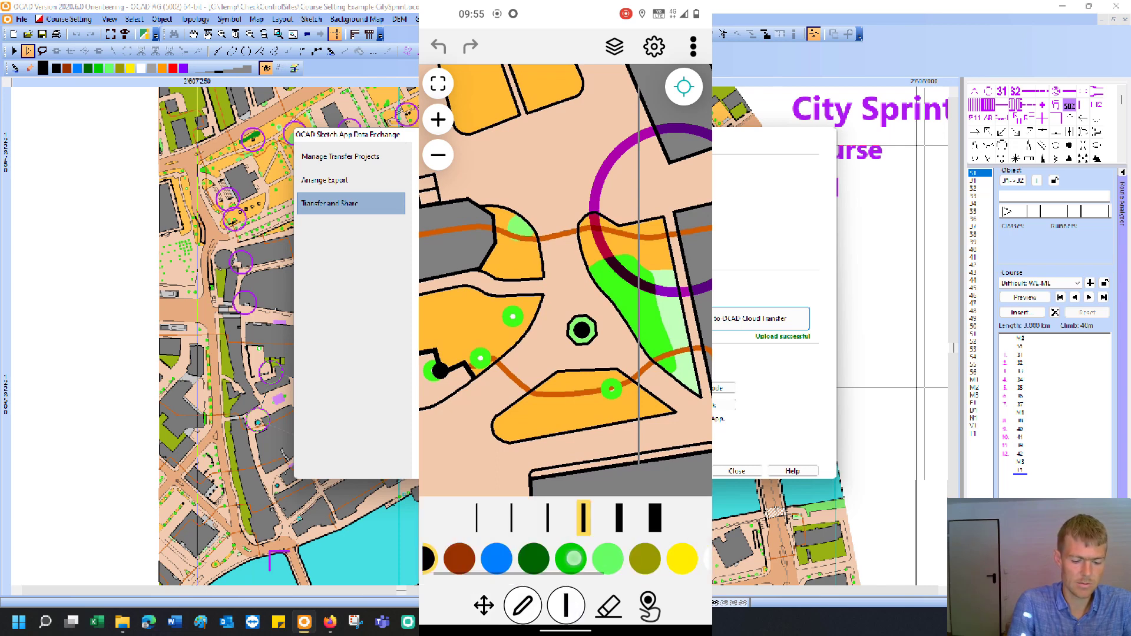
click(654, 558)
click(548, 517)
mouse_move(594, 403)
mouse_down()
mouse_move(636, 372)
mouse_move(637, 417)
mouse_up()
drag(497, 324, 551, 302)
mouse_move(506, 294)
mouse_down()
mouse_move(526, 354)
mouse_move(508, 337)
mouse_up()
drag(499, 333, 495, 387)
- Draw thick dark green lines along the building's lower and right edges
mouse_move(599, 151)
mouse_down()
mouse_move(590, 276)
mouse_move(583, 217)
mouse_move(592, 225)
mouse_move(625, 200)
mouse_up()
drag(516, 563, 678, 561)
click(552, 559)
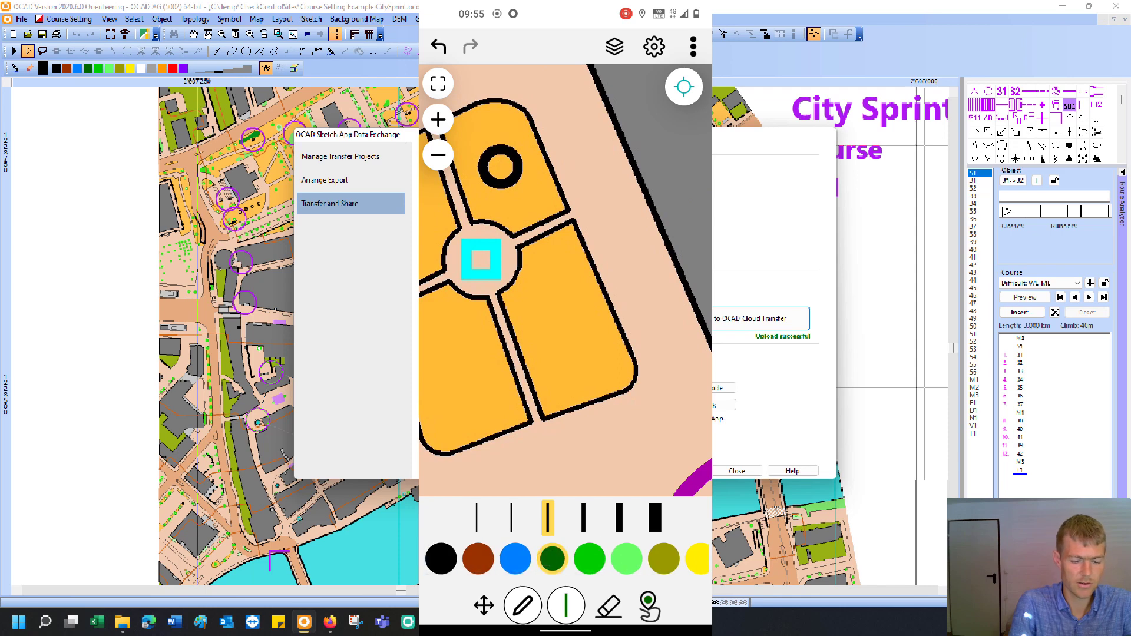
click(582, 519)
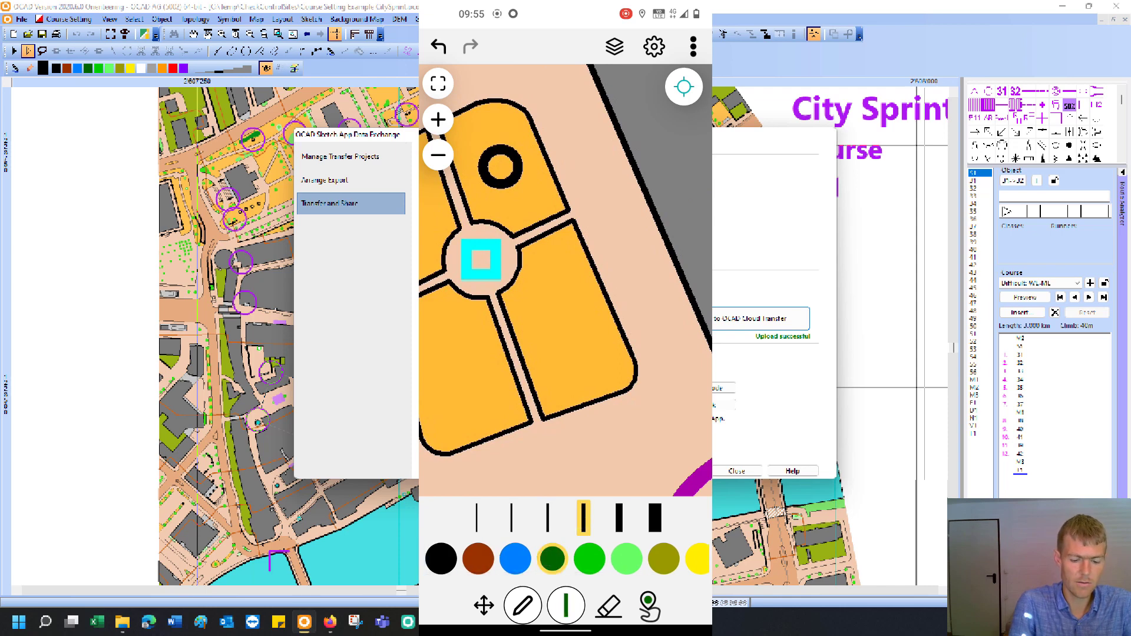
drag(546, 413, 625, 379)
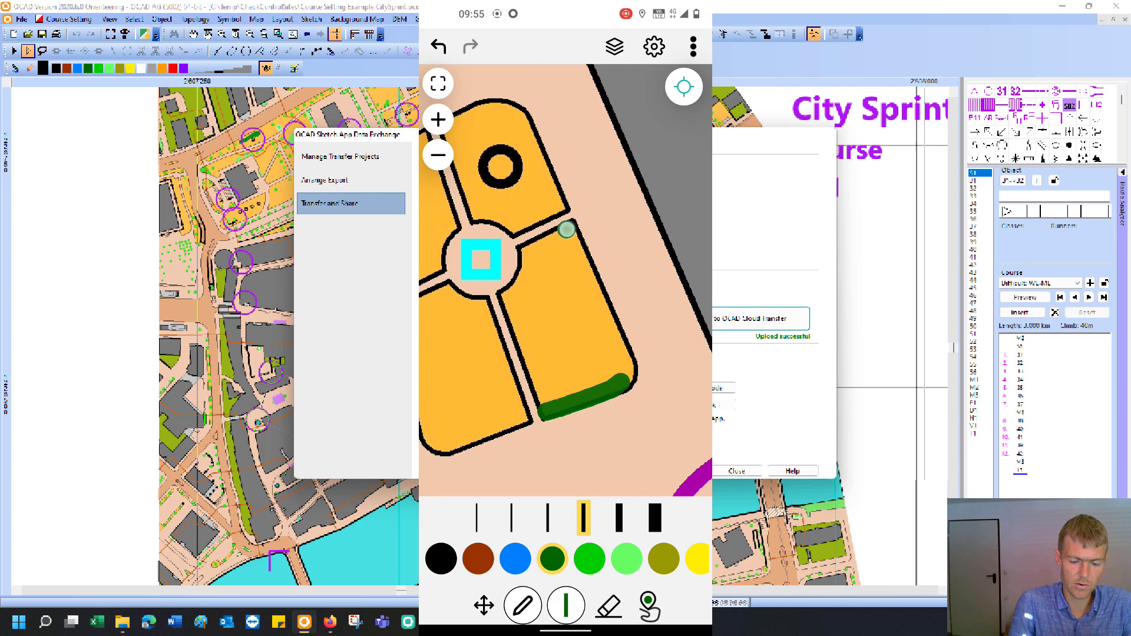
mouse_move(567, 229)
mouse_down()
mouse_move(614, 326)
mouse_move(627, 384)
mouse_up()
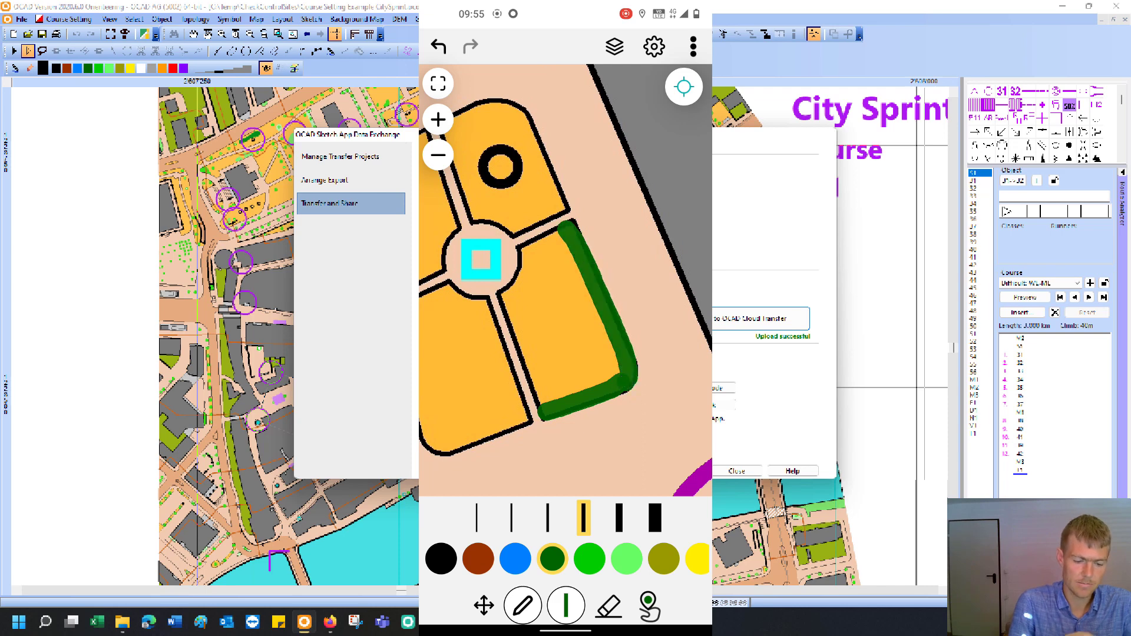
- Erase the leftover green stroke on the building and sketch a dark green strip down the bed's edge
mouse_move(497, 277)
mouse_down()
mouse_move(576, 273)
mouse_move(486, 297)
mouse_move(523, 418)
mouse_move(604, 403)
mouse_move(536, 440)
mouse_move(565, 411)
mouse_move(509, 389)
mouse_move(483, 292)
mouse_up()
click(609, 605)
drag(548, 308, 584, 268)
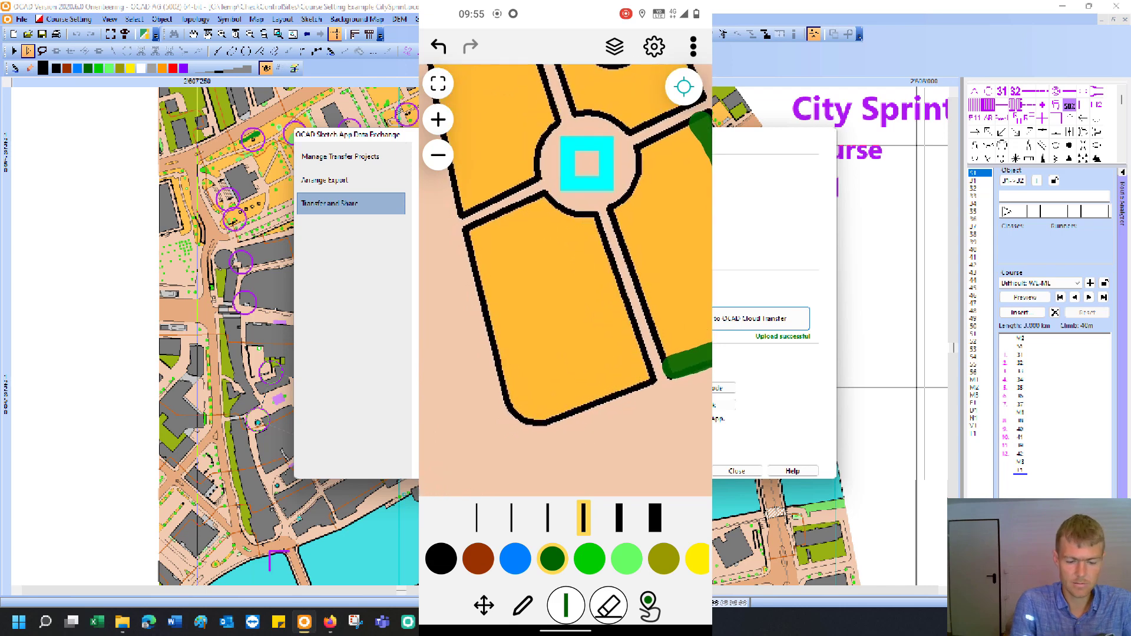
click(558, 560)
drag(478, 228, 500, 343)
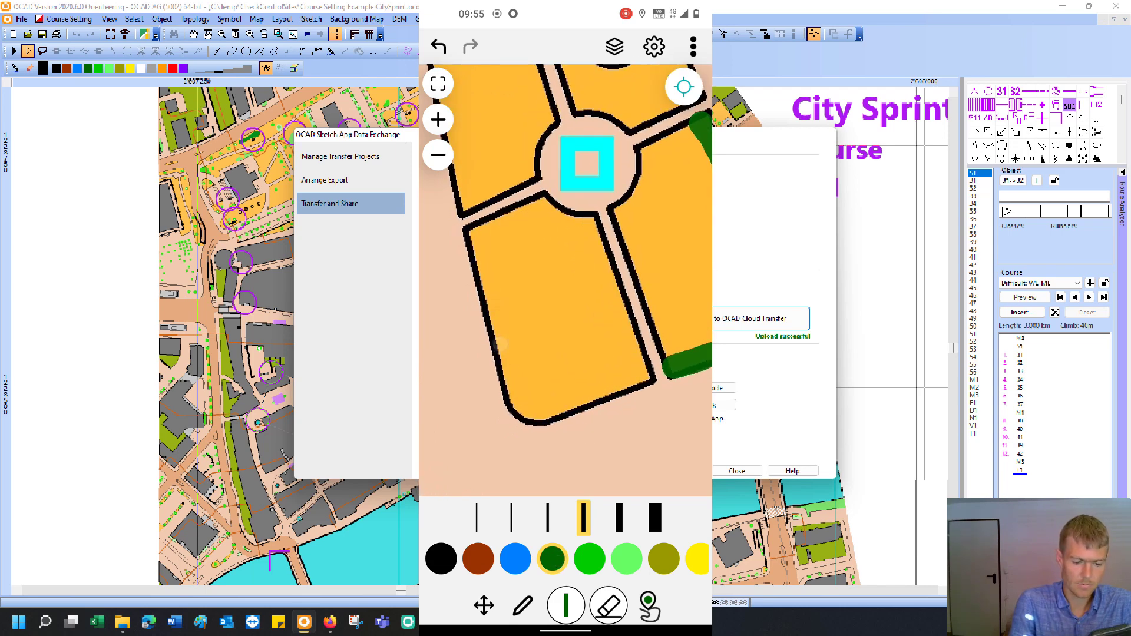
click(523, 605)
mouse_move(479, 228)
mouse_down()
mouse_move(522, 401)
mouse_move(555, 410)
mouse_move(642, 380)
mouse_up()
- Bring the purple control circle into view and switch to a thin purple sketch line
scroll(621, 348, down, 3)
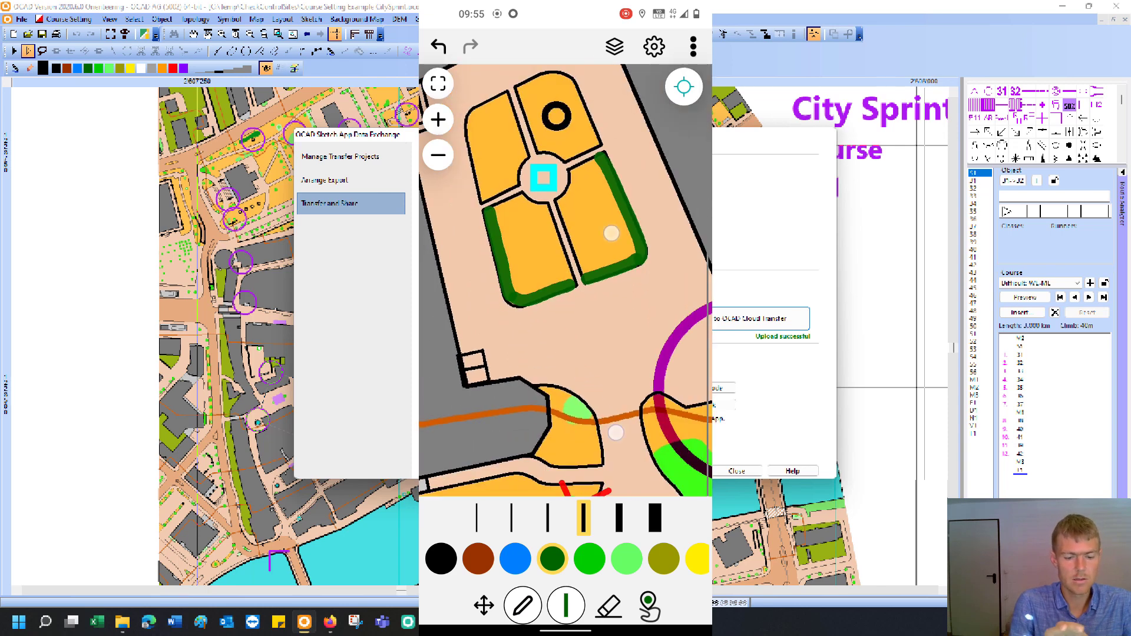
scroll(613, 333, down, 3)
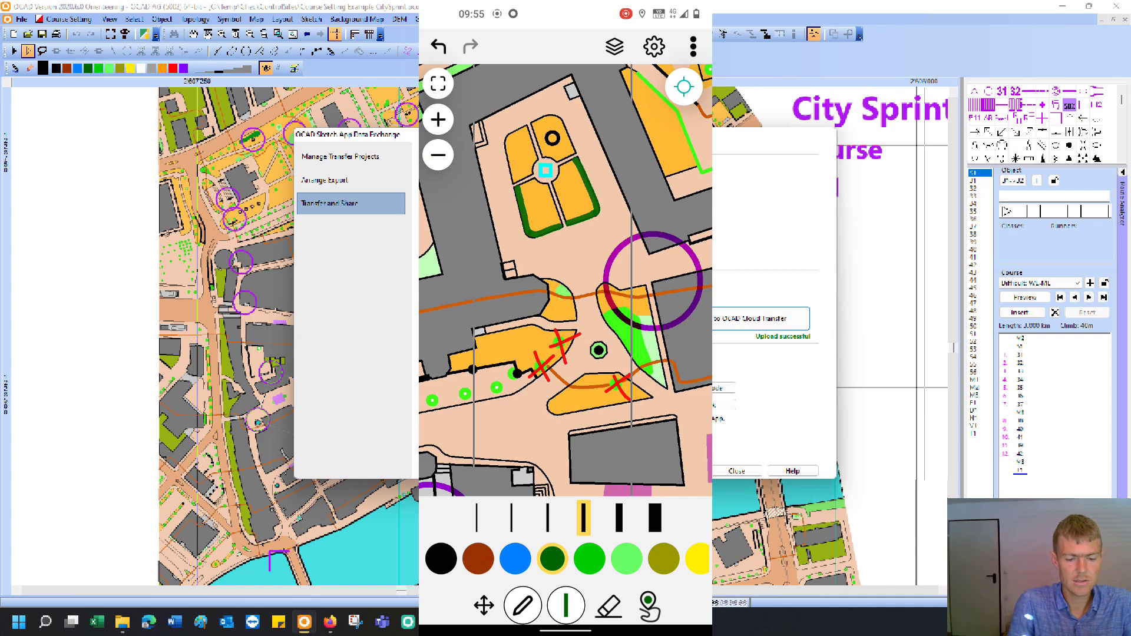
drag(626, 335, 650, 262)
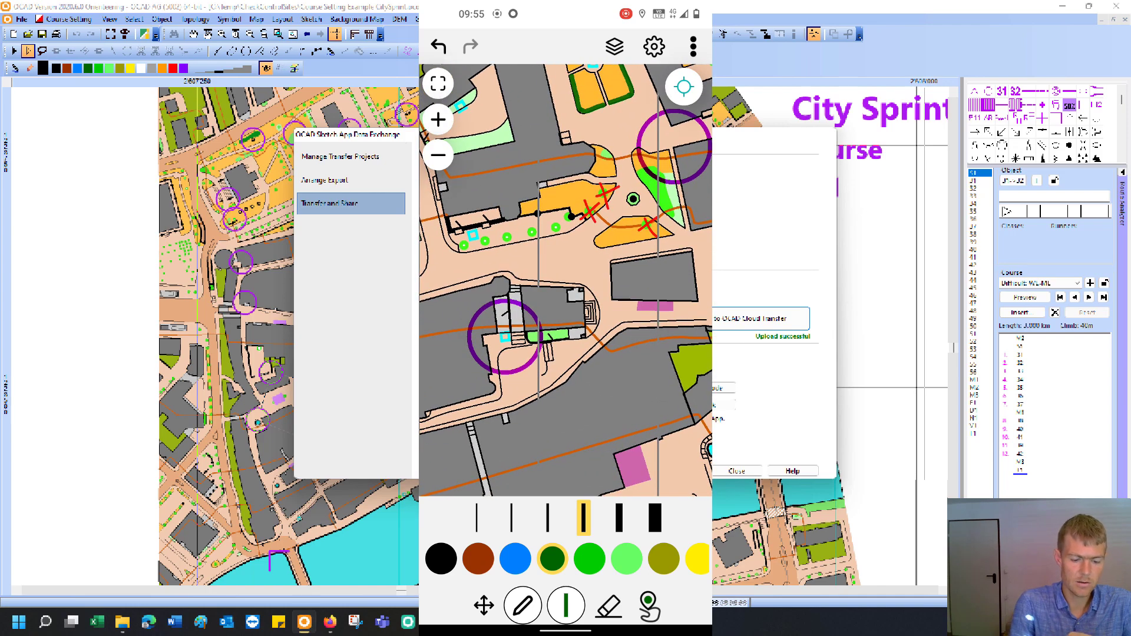
scroll(548, 330, up, 3)
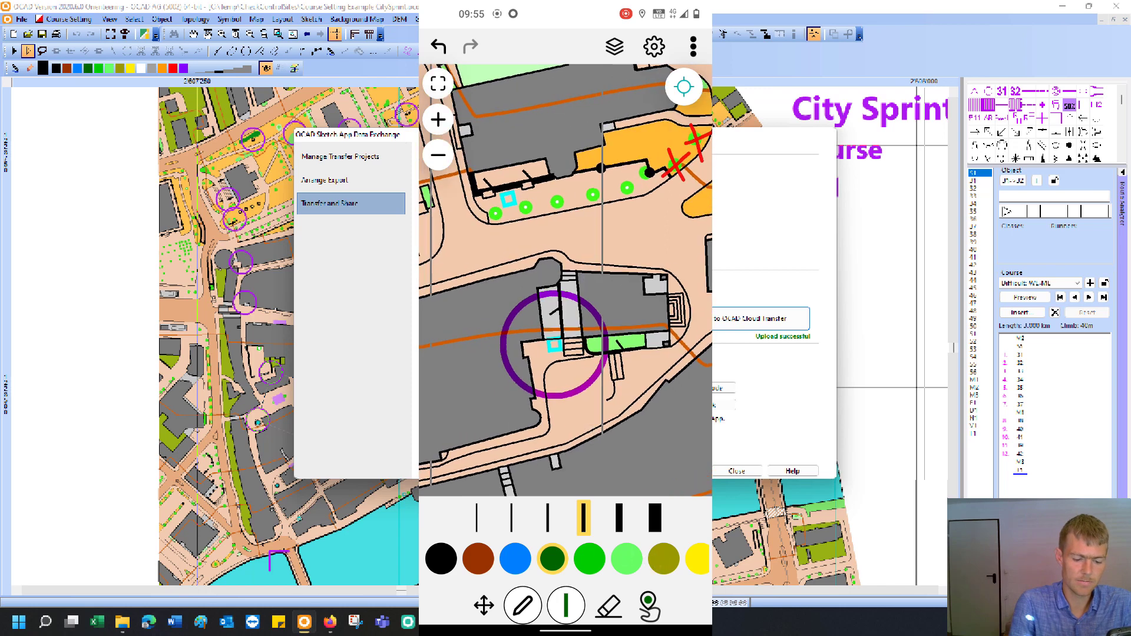
drag(650, 558, 458, 559)
click(691, 558)
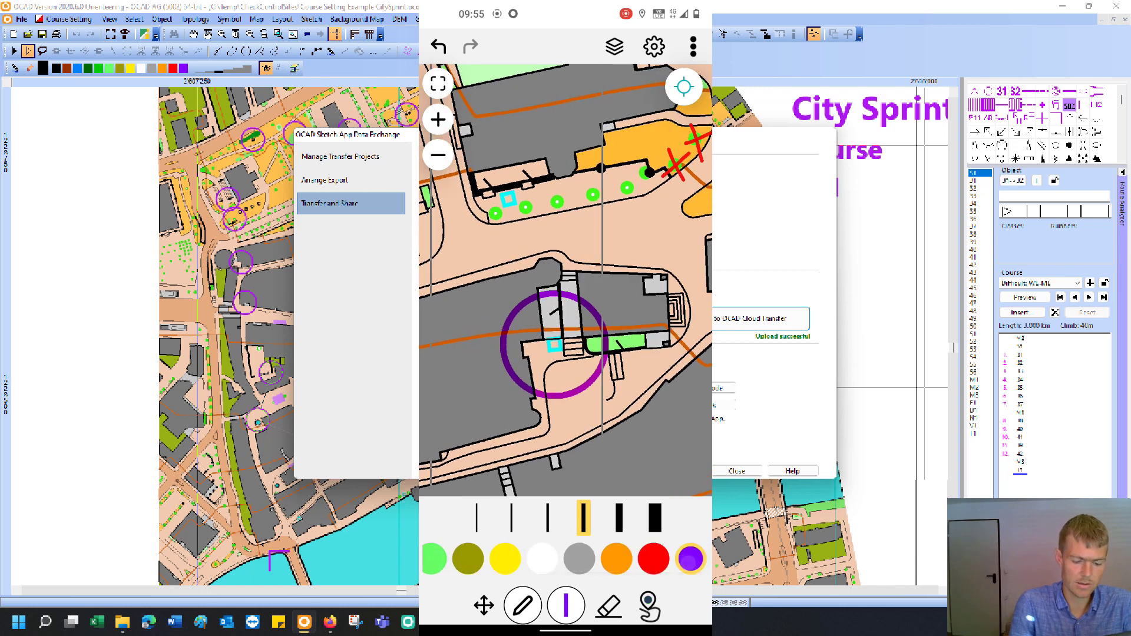
click(548, 518)
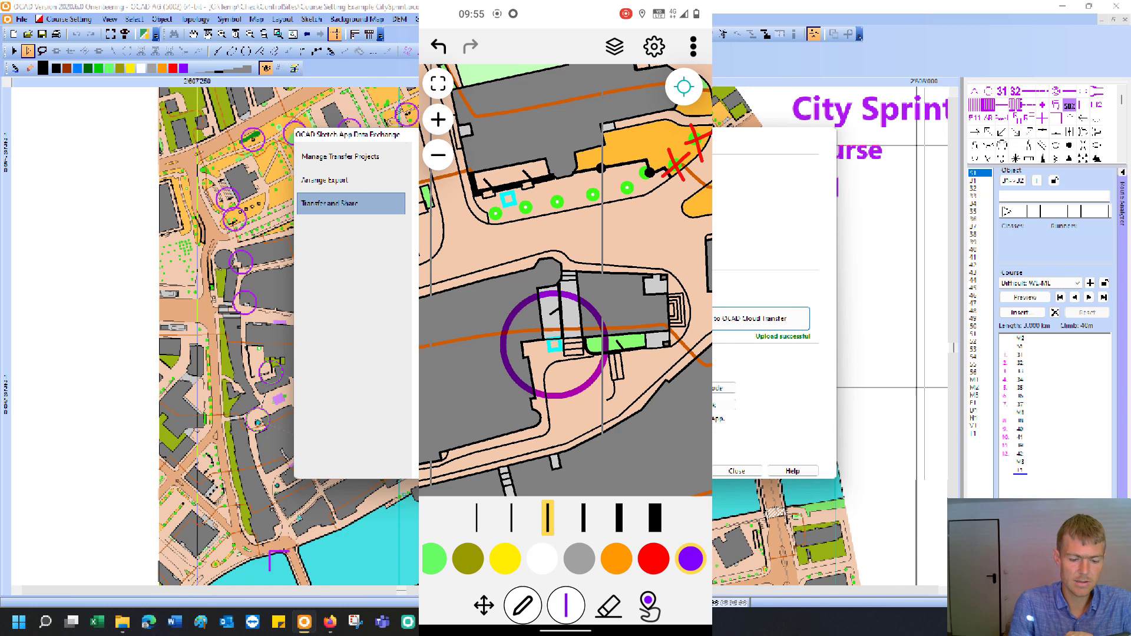
- Sketch a purple loop around the stairs and short purple strokes around the control circle
scroll(554, 345, up, 3)
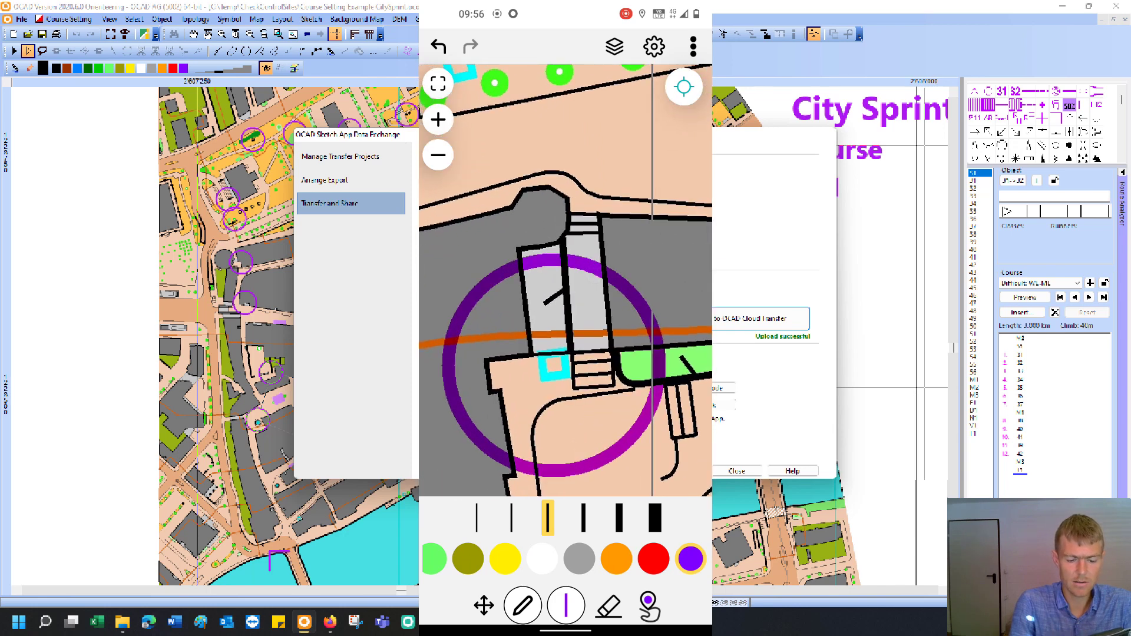
mouse_move(623, 326)
mouse_down()
mouse_move(573, 345)
mouse_move(568, 417)
mouse_move(615, 435)
mouse_move(644, 385)
mouse_move(639, 329)
mouse_move(592, 325)
mouse_up()
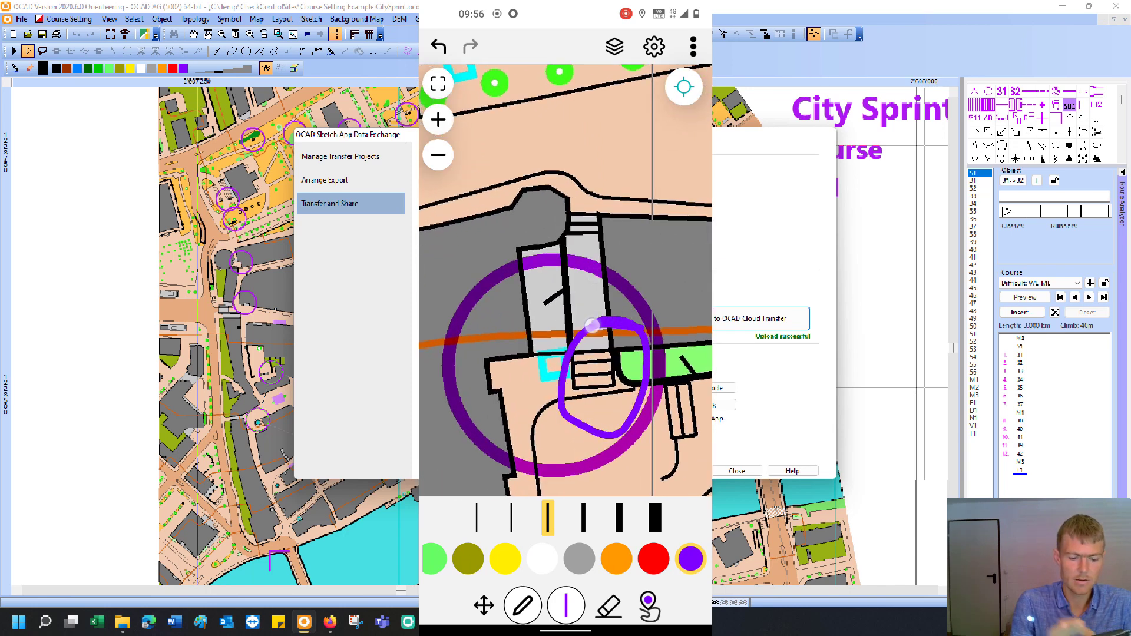
scroll(550, 337, down, 3)
mouse_move(538, 199)
mouse_down()
mouse_move(540, 249)
mouse_move(509, 271)
mouse_move(522, 368)
mouse_move(582, 382)
mouse_up()
drag(588, 214, 567, 256)
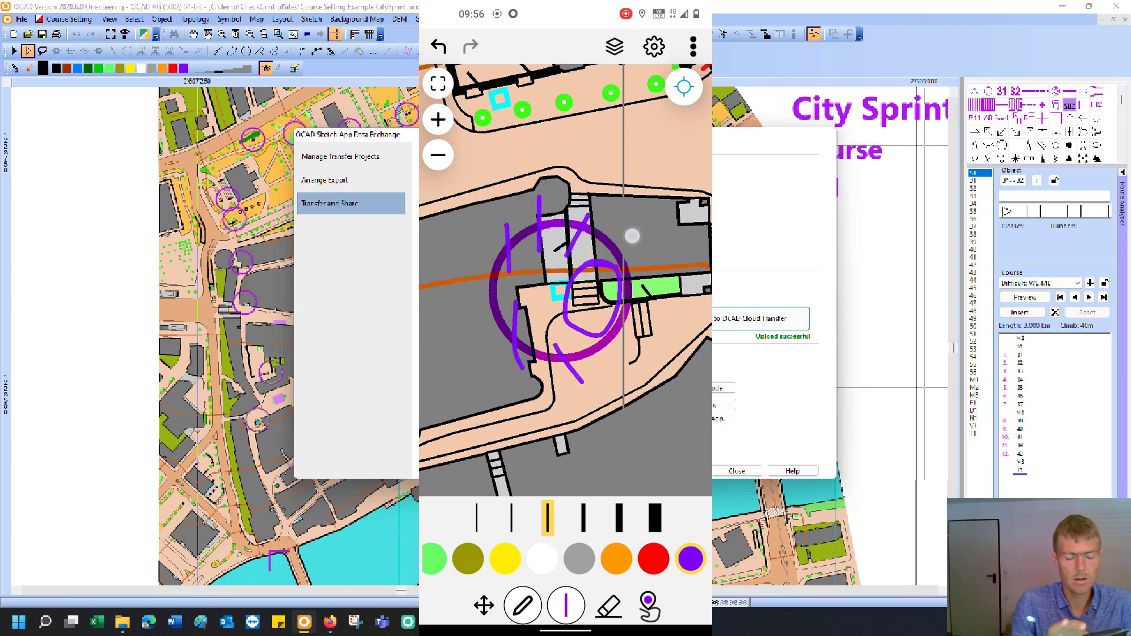
scroll(616, 295, down, 5)
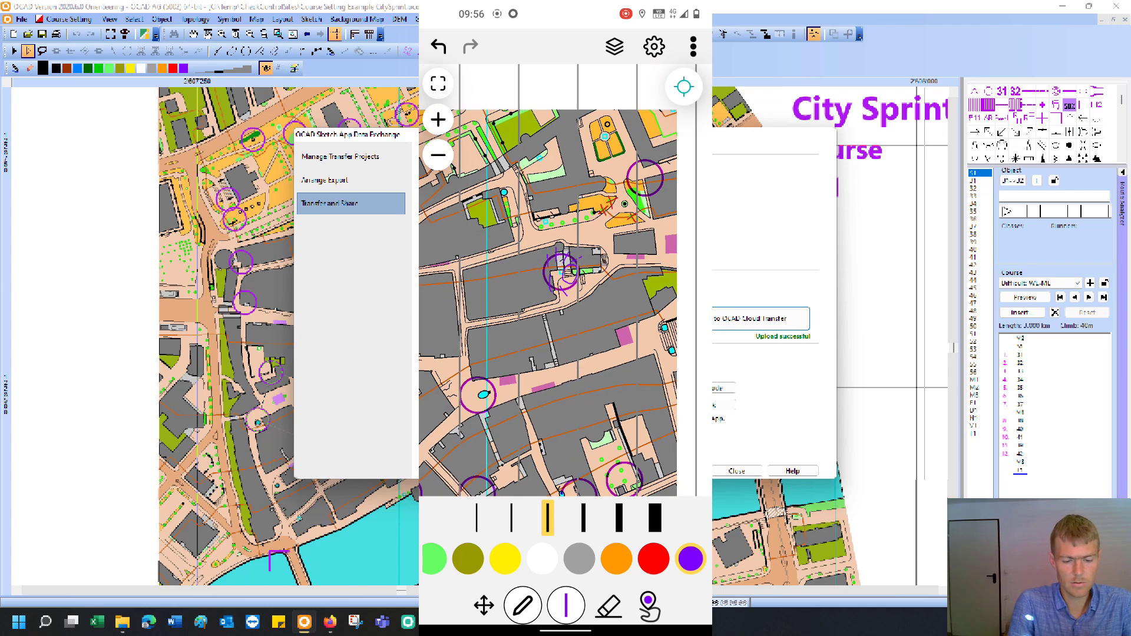
scroll(565, 383, down, 3)
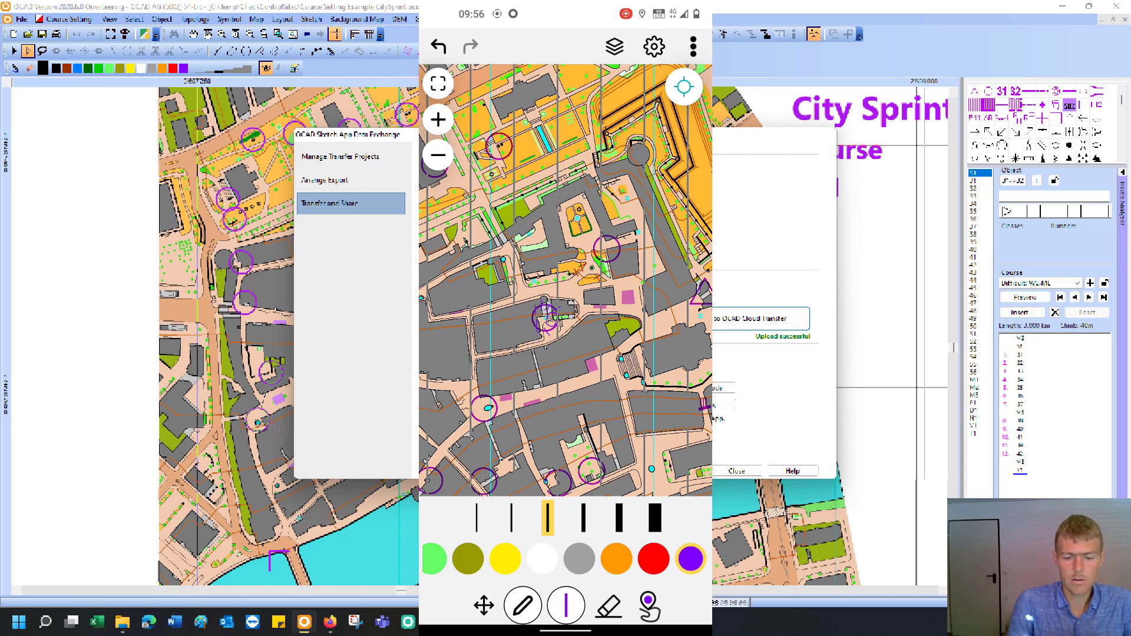
- Close the CitySprint project and upload it to OCAD Cloud Transfer without the positions log
click(693, 46)
click(591, 140)
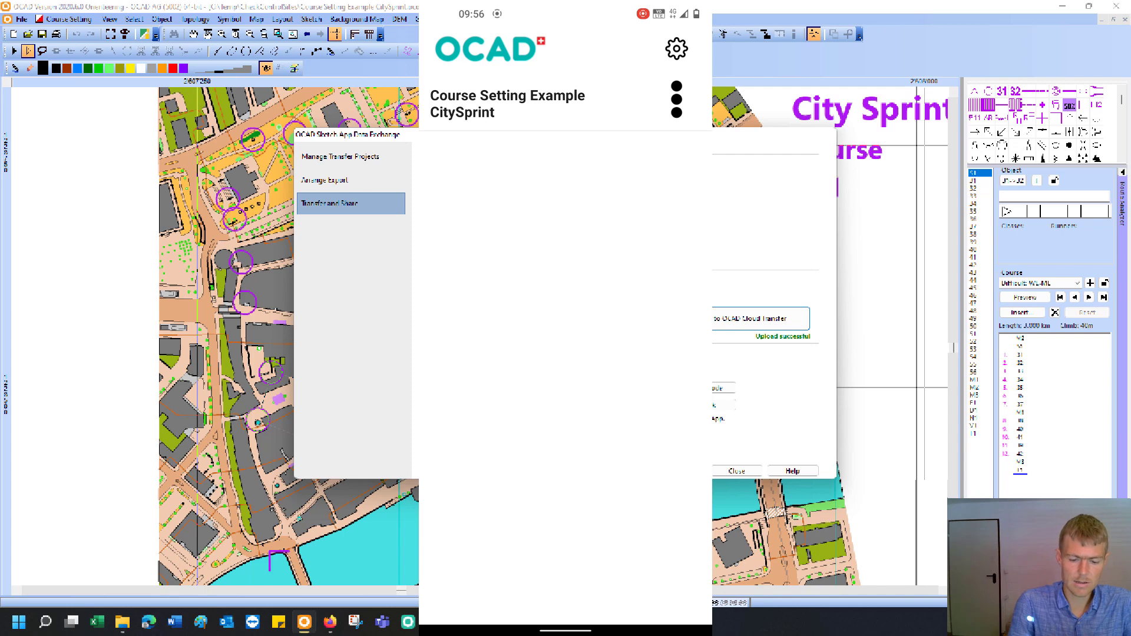
click(676, 99)
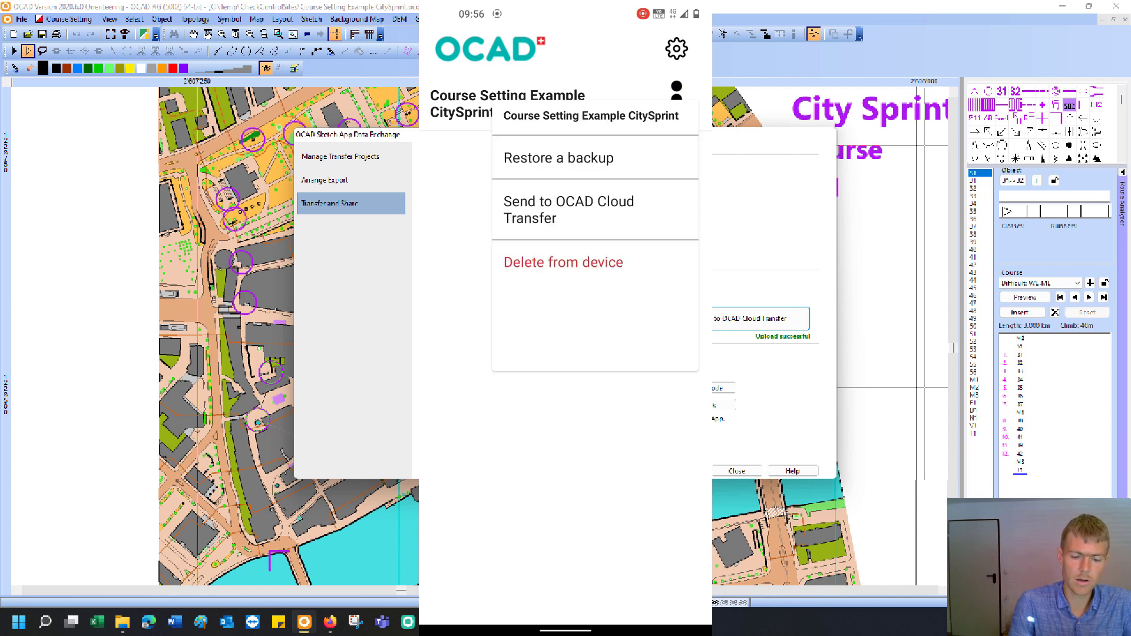
click(597, 211)
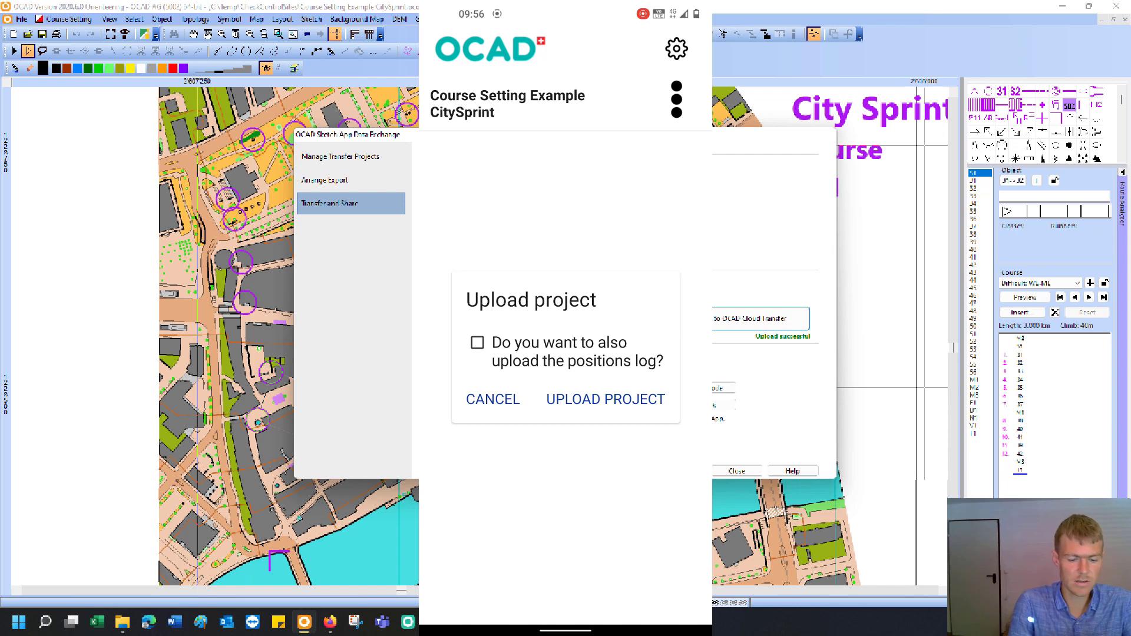
click(631, 399)
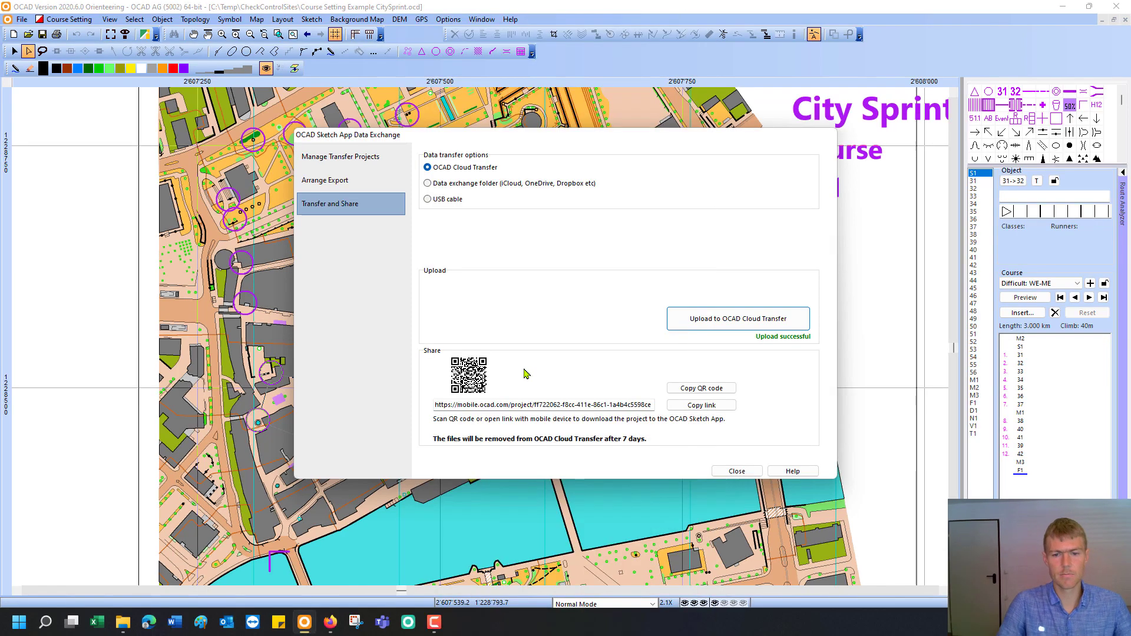
- Save the map and import map.ocd (sketches) from the app via Sketch App Data Exchange
click(737, 471)
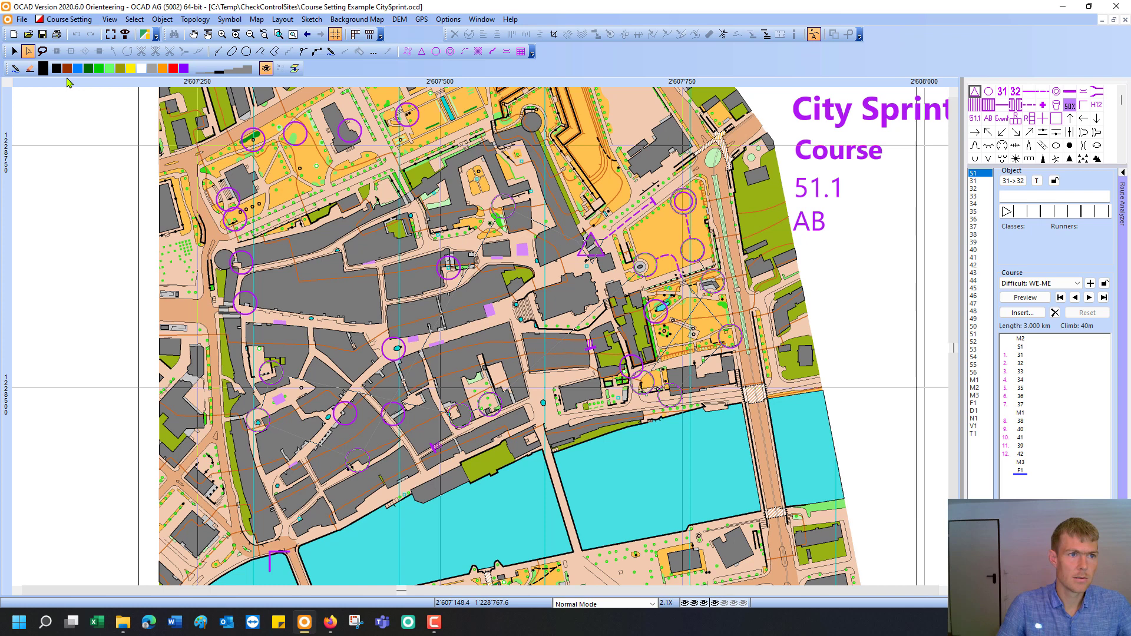
click(22, 18)
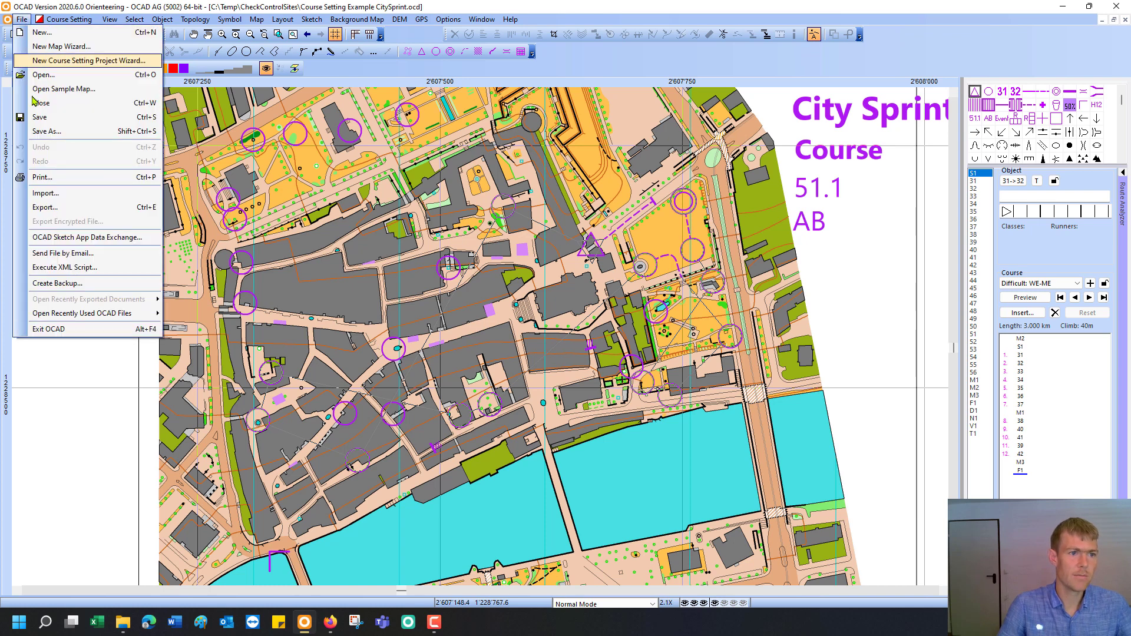
click(57, 237)
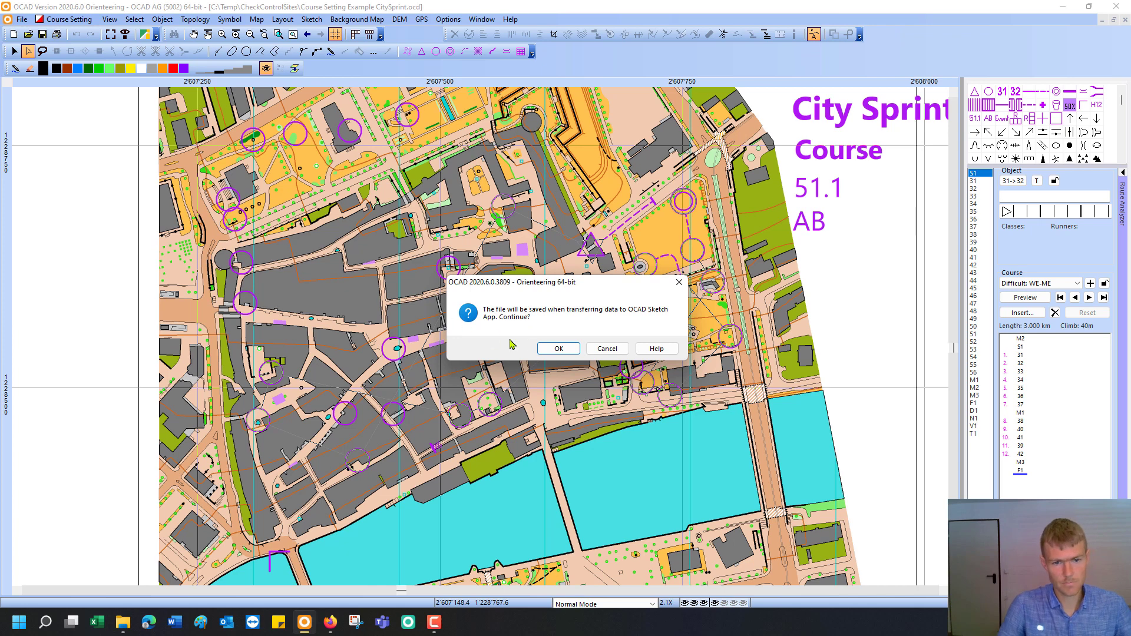
click(553, 349)
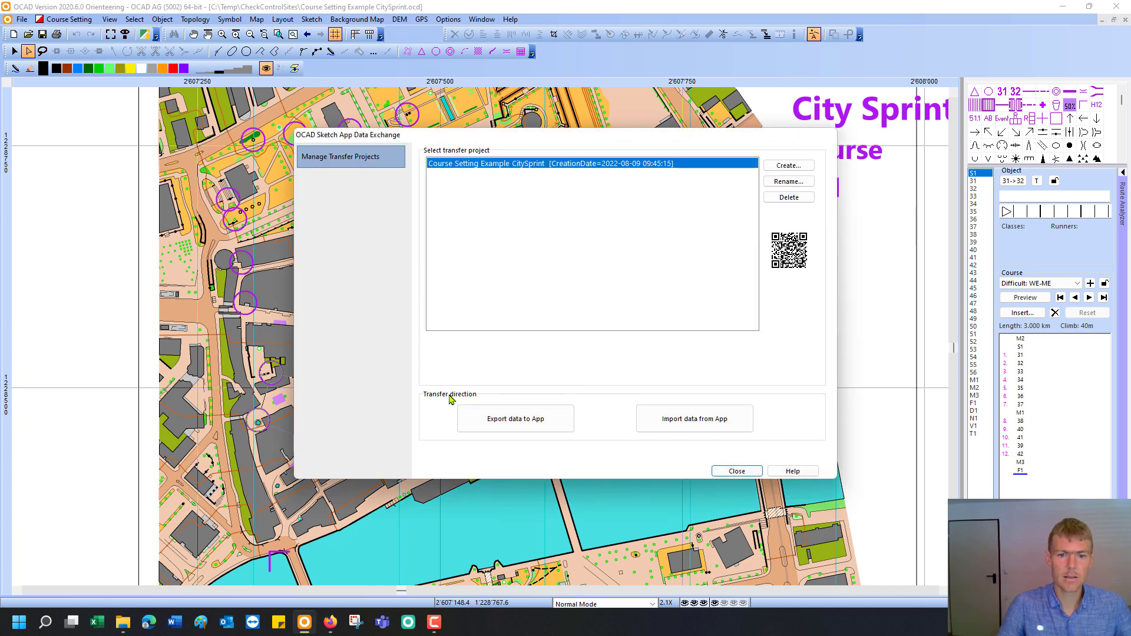
click(686, 422)
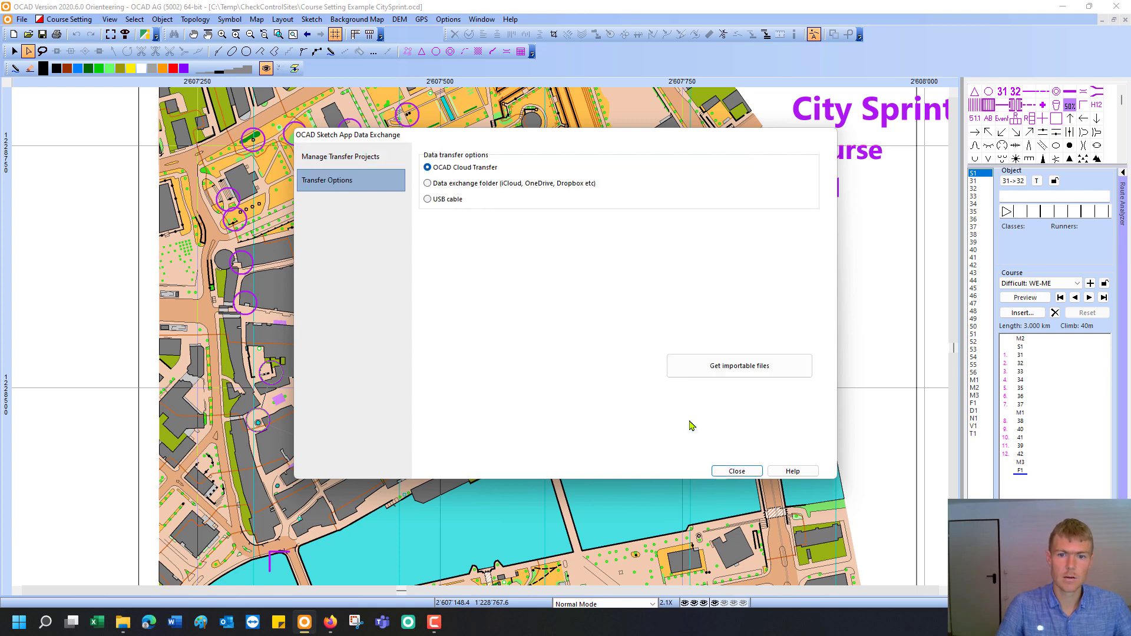
click(722, 373)
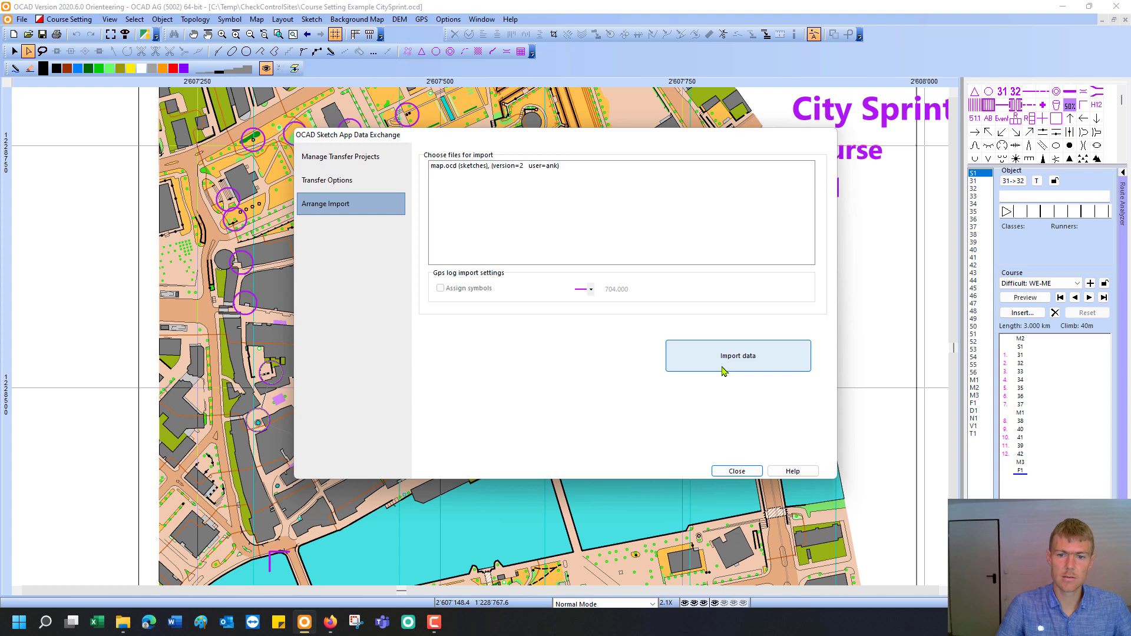
click(496, 167)
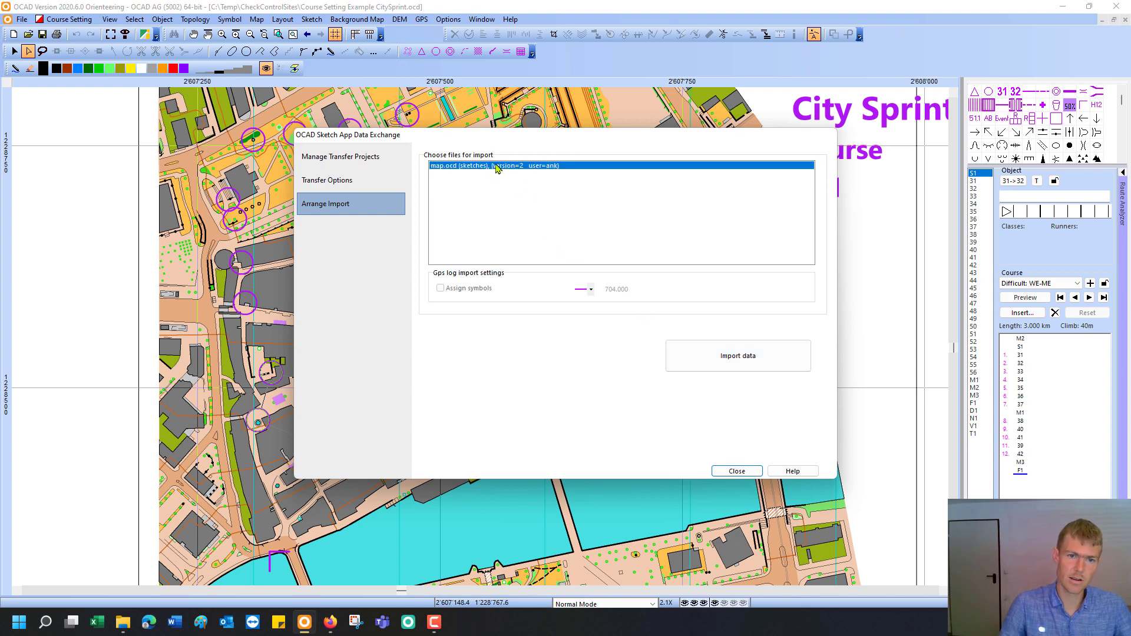
click(711, 367)
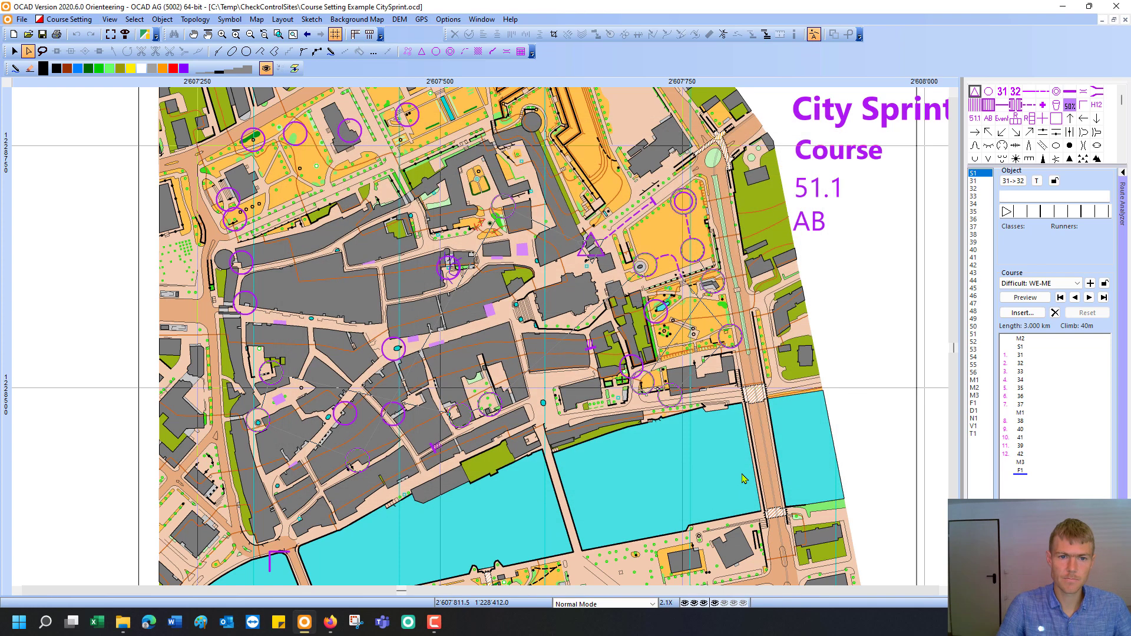
- Zoom in on the imported sketches and drag control 45's circle onto the sketched stairs spot
click(221, 34)
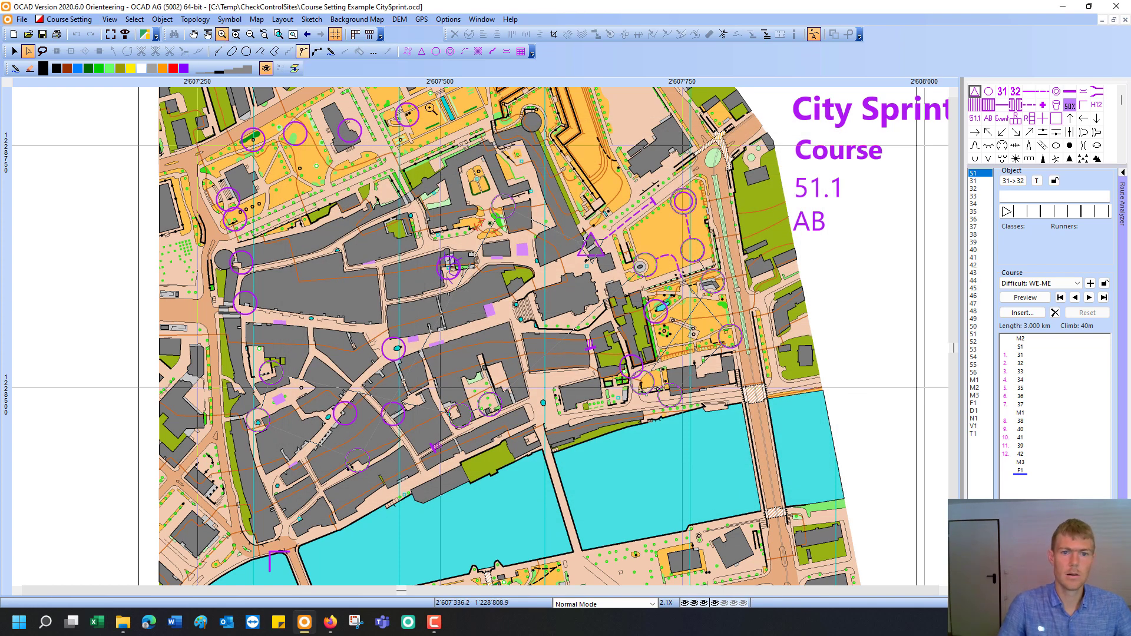
drag(419, 150, 522, 281)
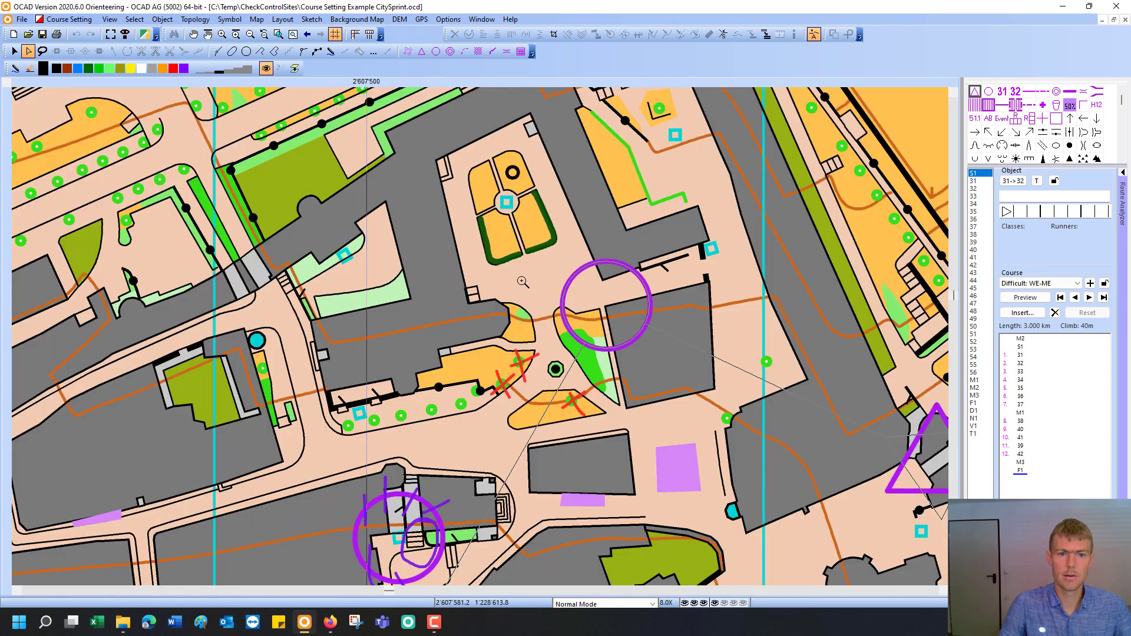
scroll(523, 282, down, 1)
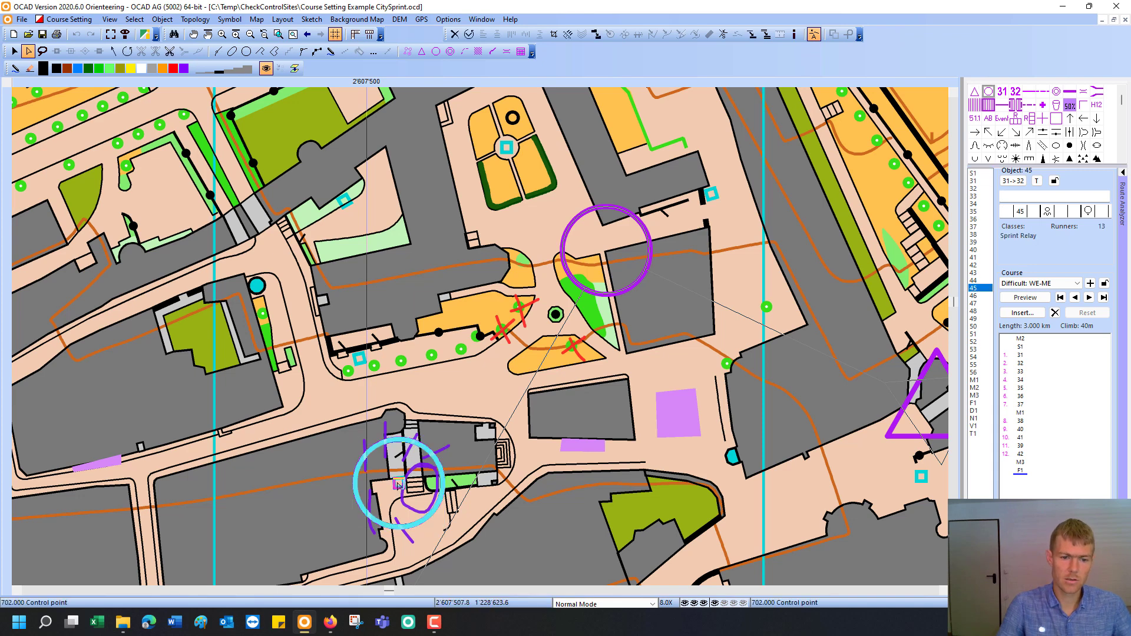
click(425, 494)
drag(426, 497, 424, 494)
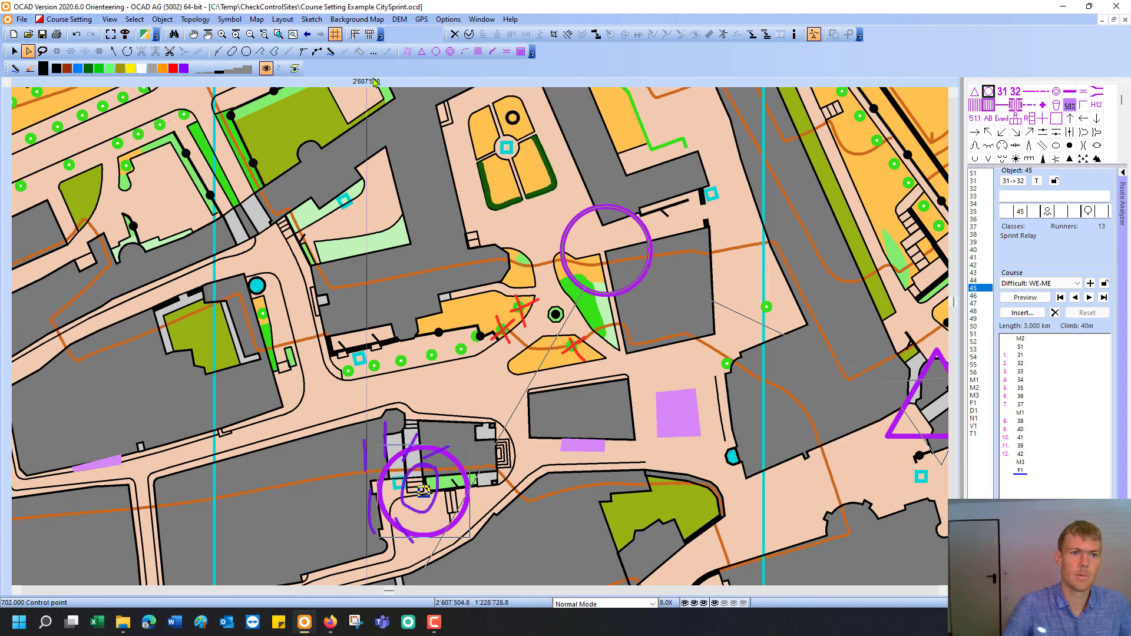
click(250, 35)
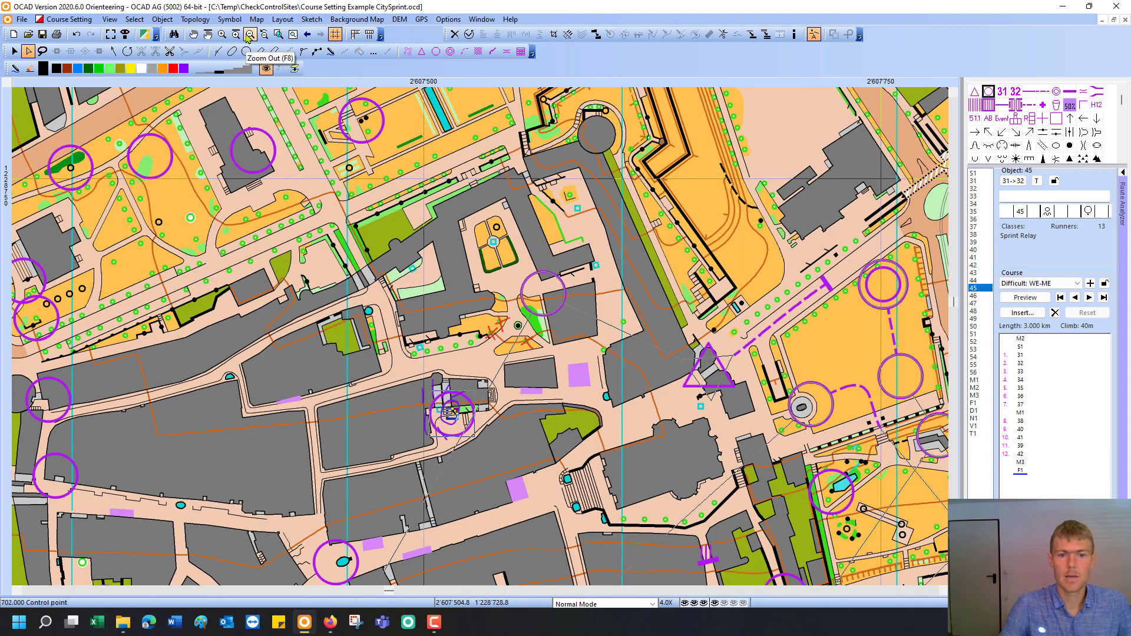